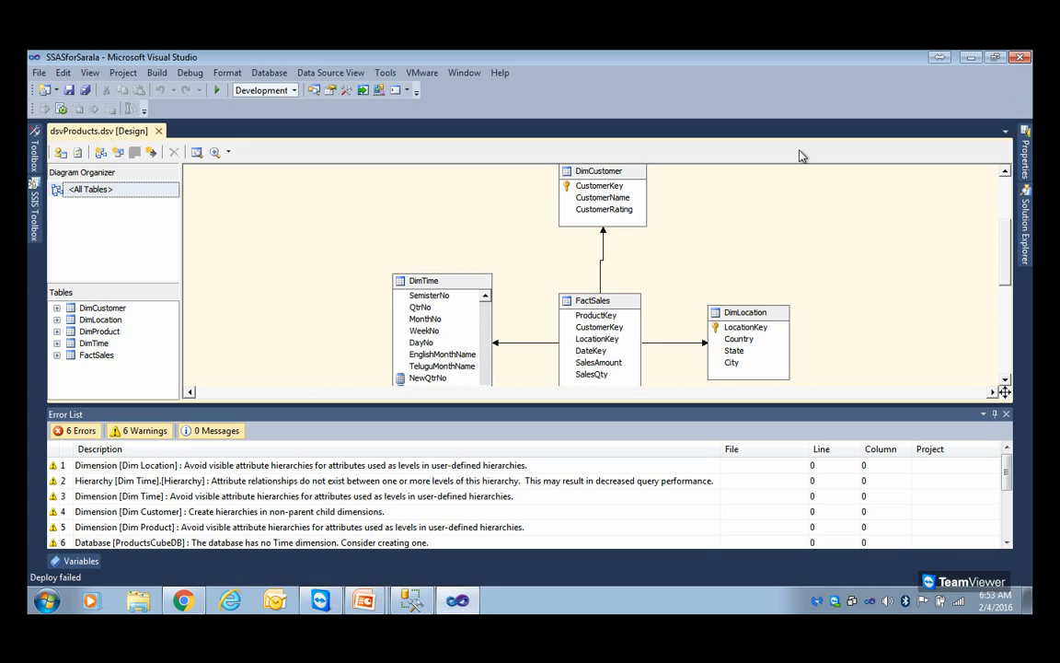
Close the error list and review the server and database settings in the dsProducts data source connection
click(1006, 414)
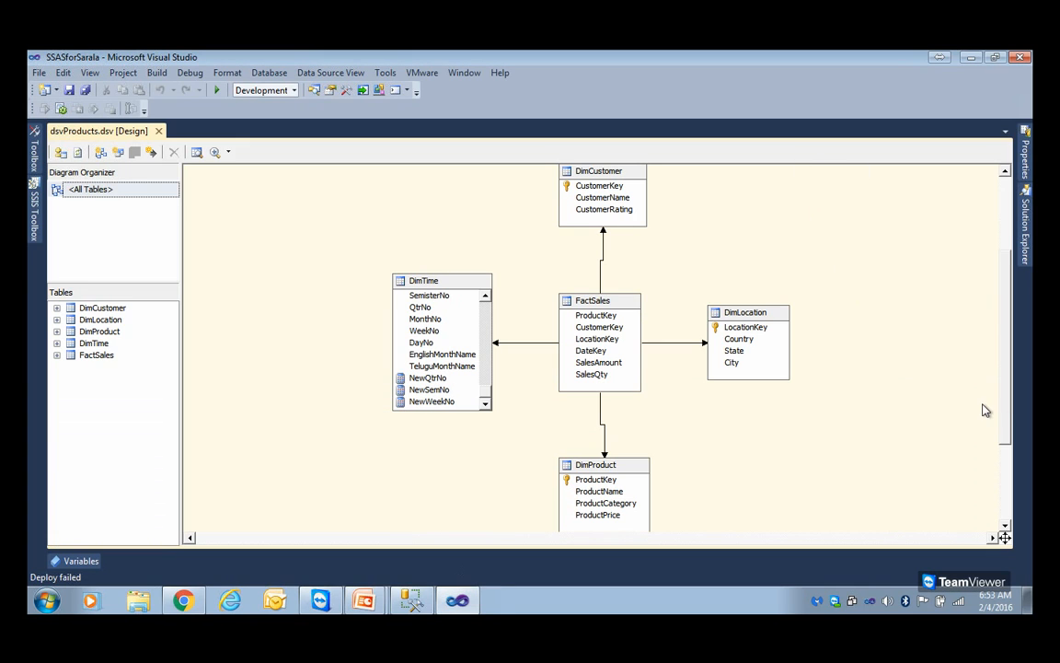
click(1025, 181)
click(1024, 221)
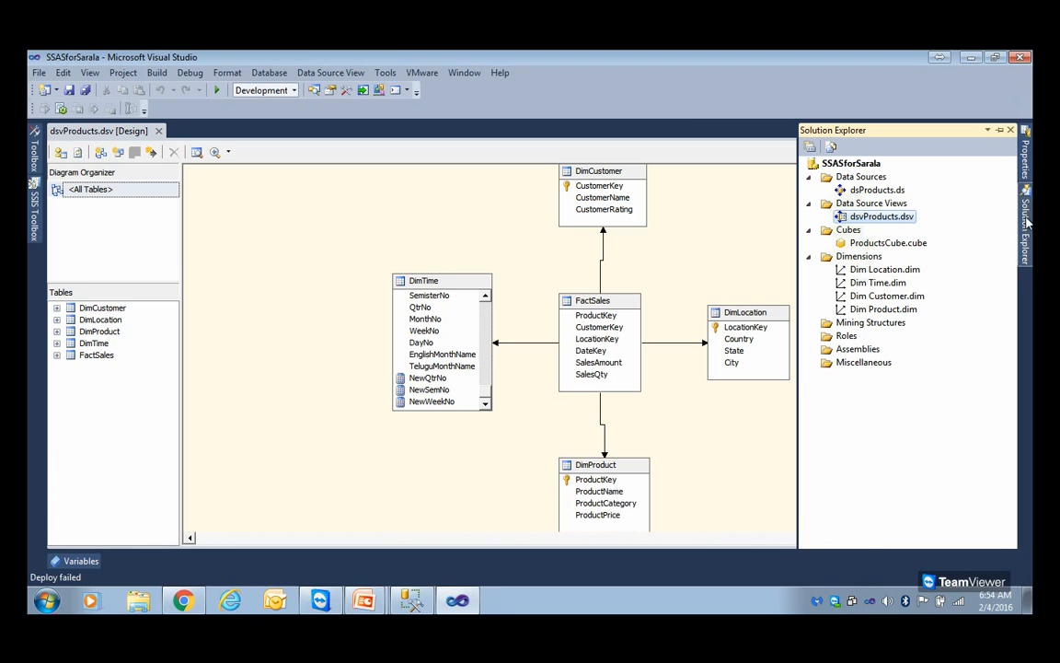
double_click(899, 190)
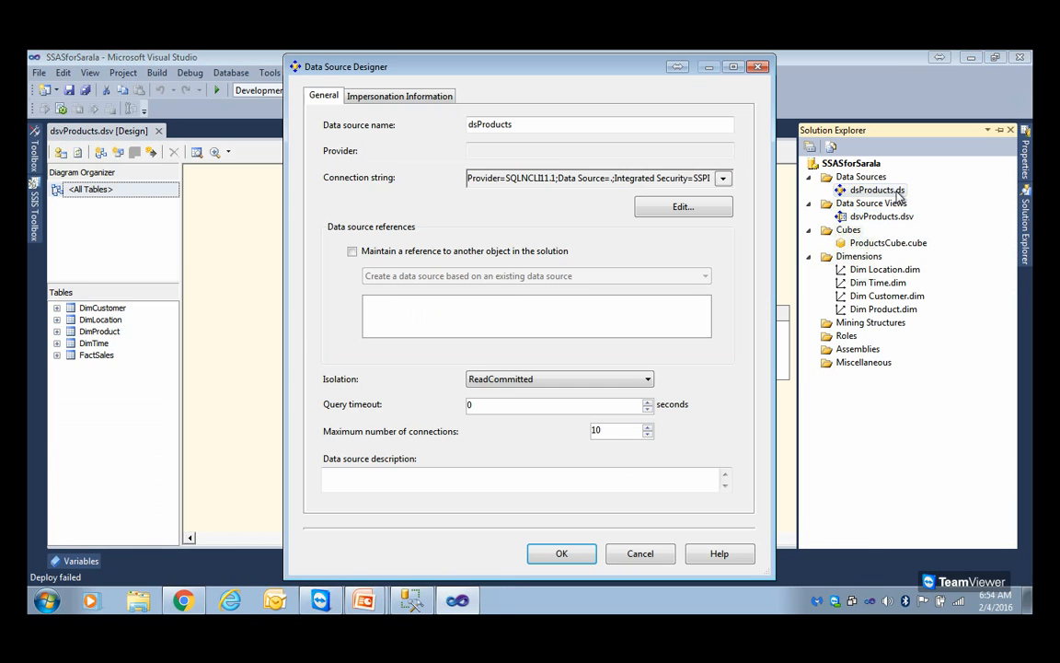
click(682, 207)
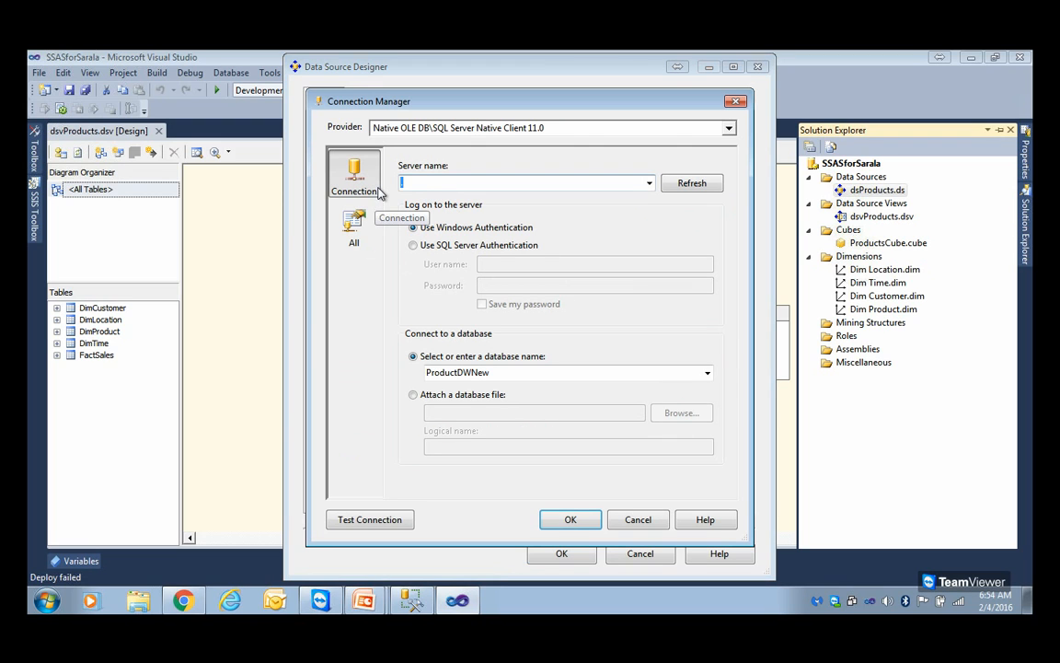
text(.)
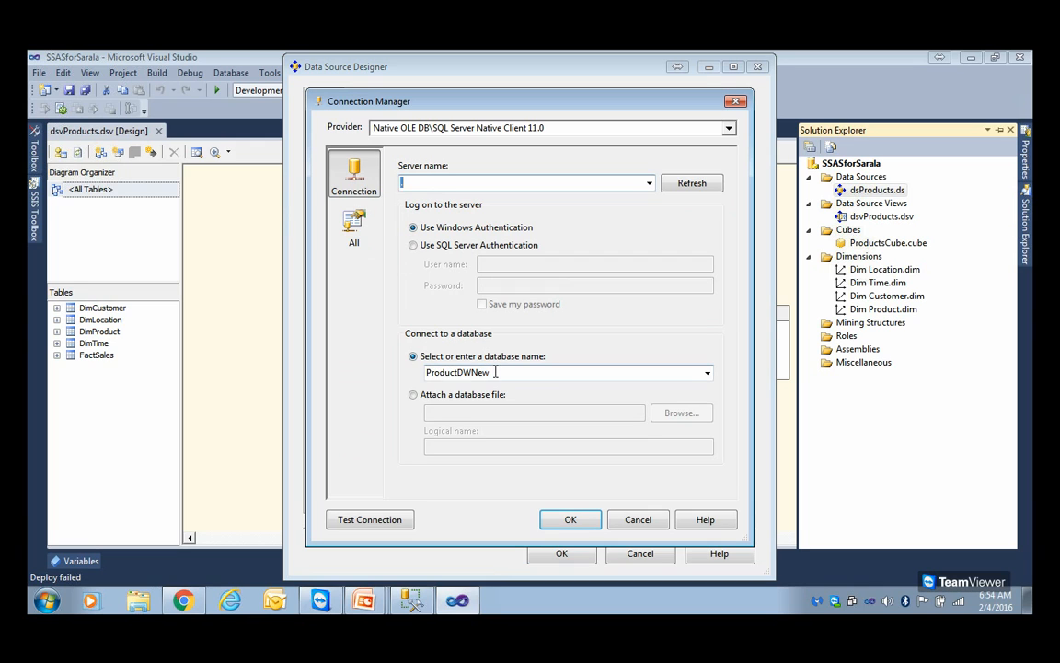
click(432, 373)
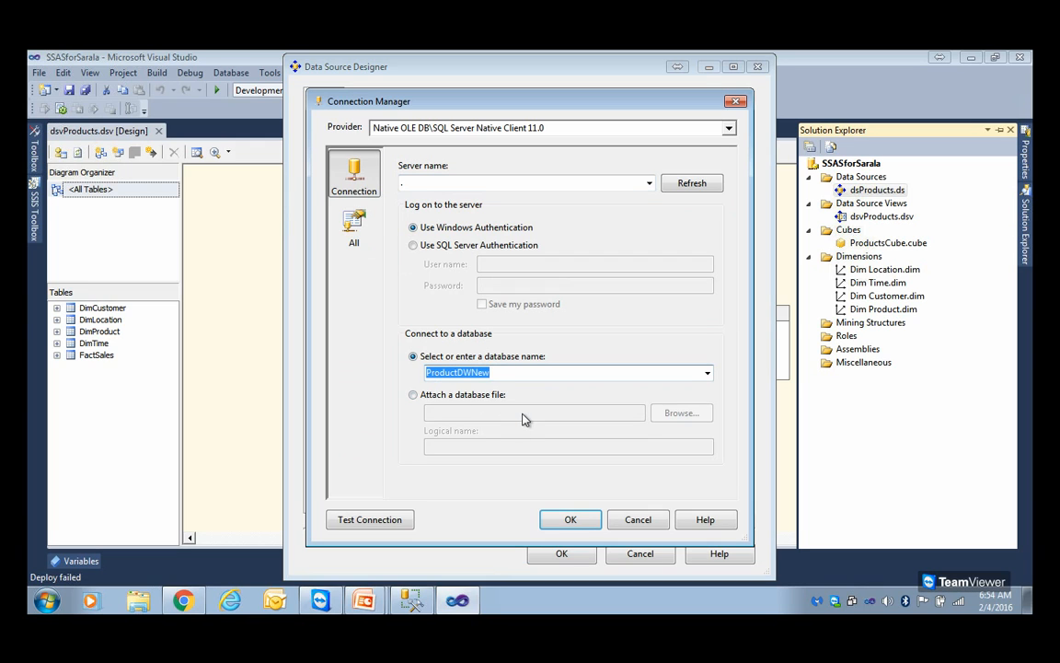
click(557, 518)
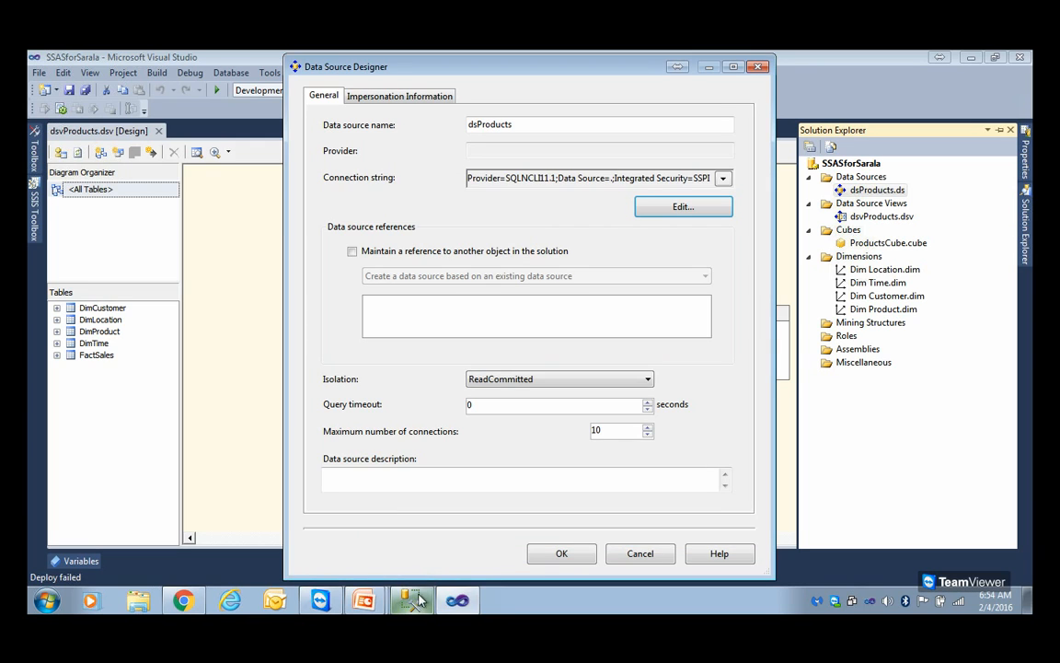
click(556, 555)
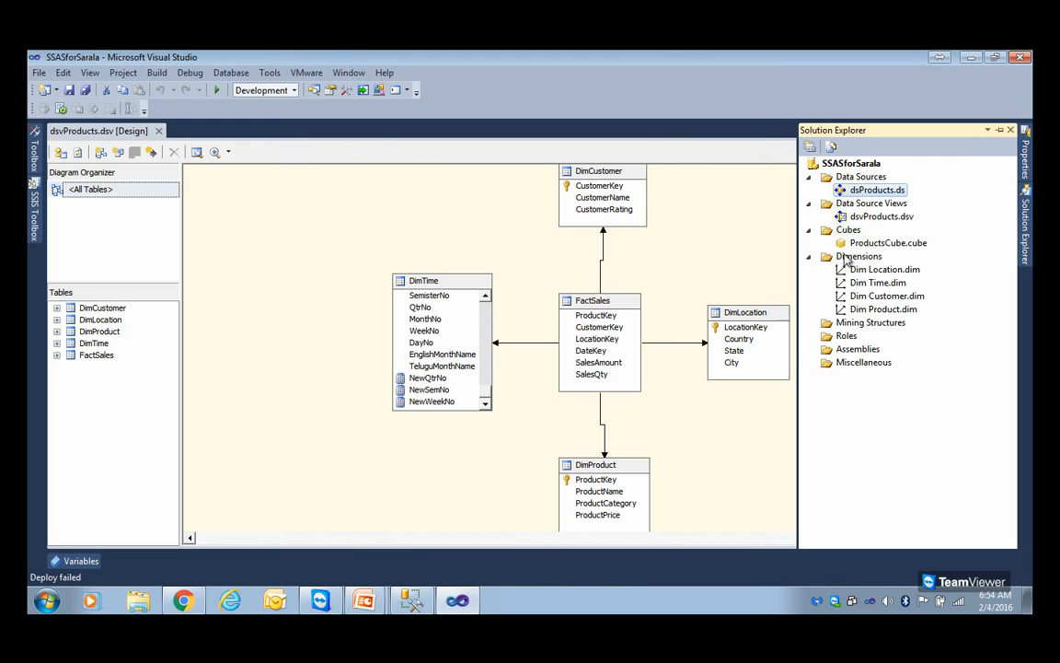
Review the fact and dimension tables in the dsvProducts data source view and open the ProductsCube cube design
double_click(871, 217)
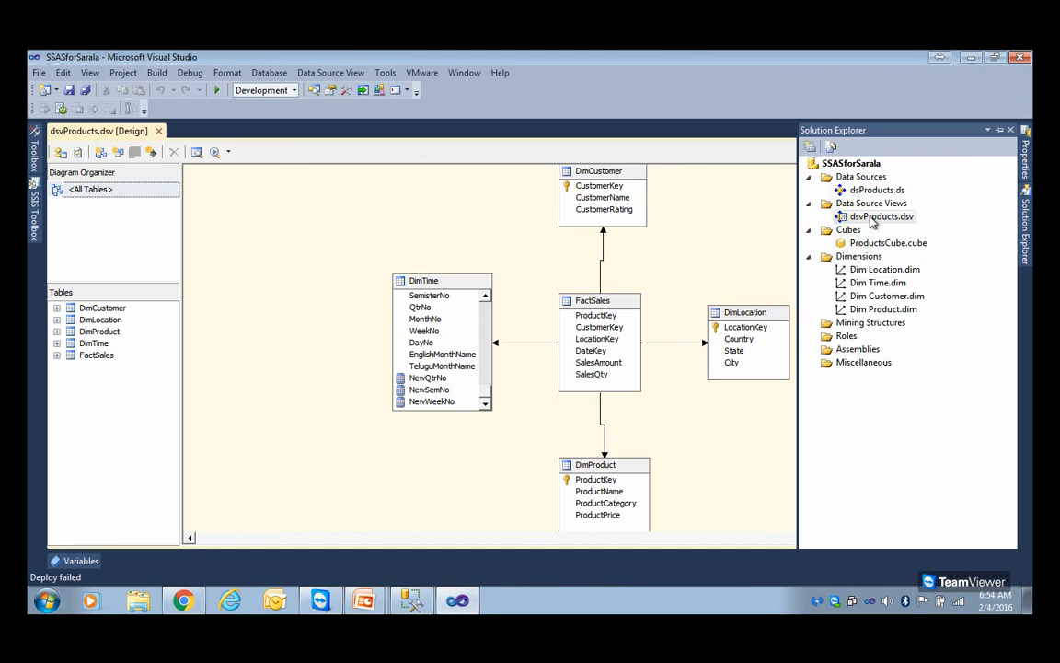
click(576, 196)
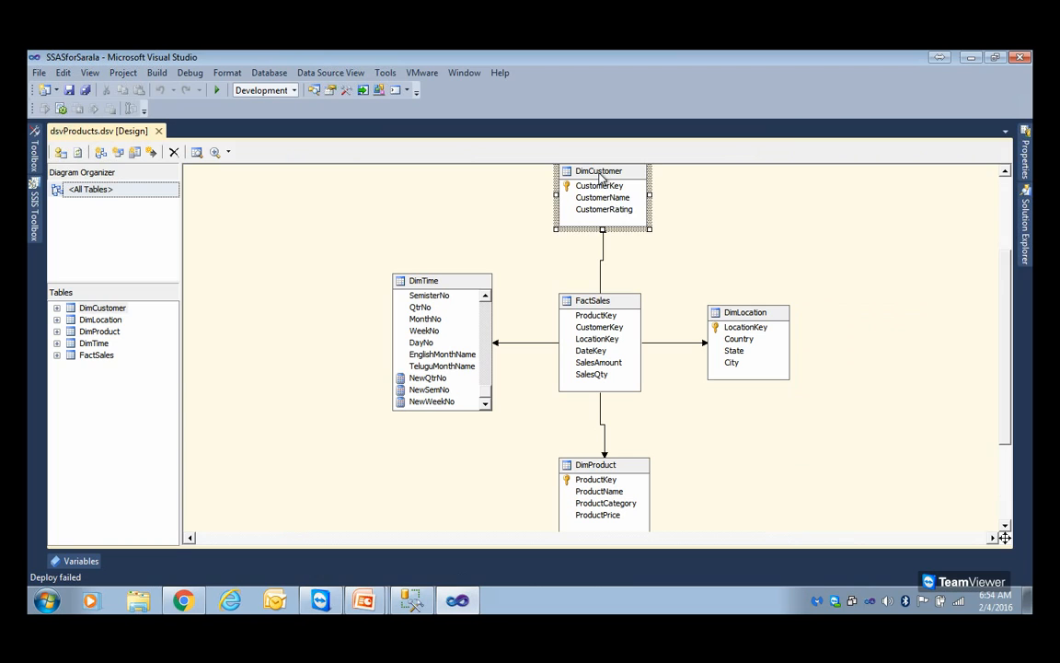
click(448, 291)
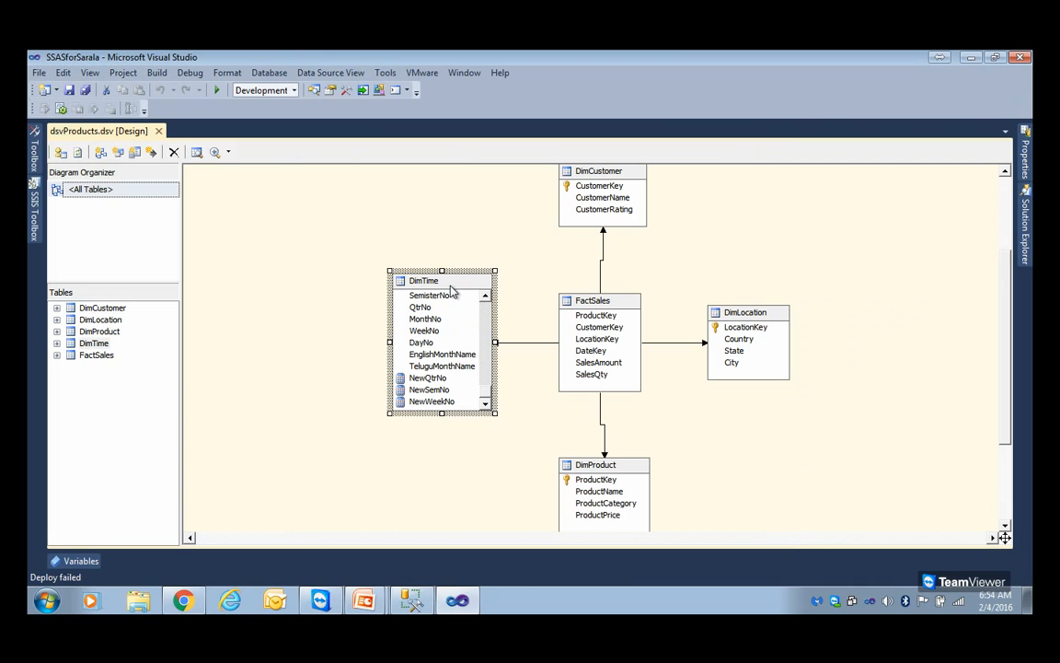
click(579, 315)
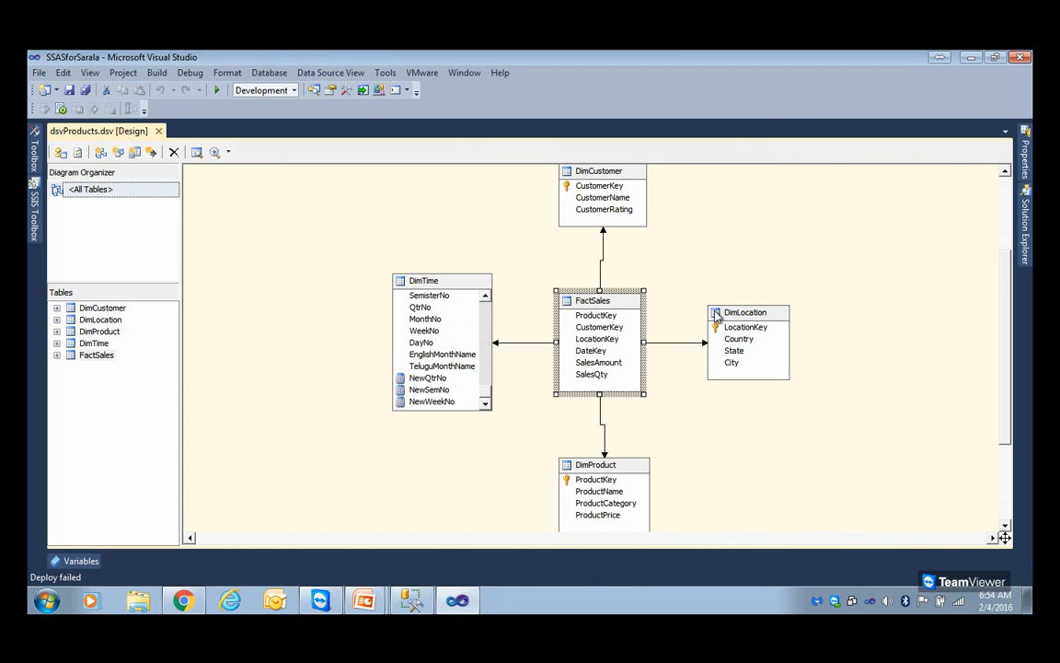
click(762, 317)
click(575, 465)
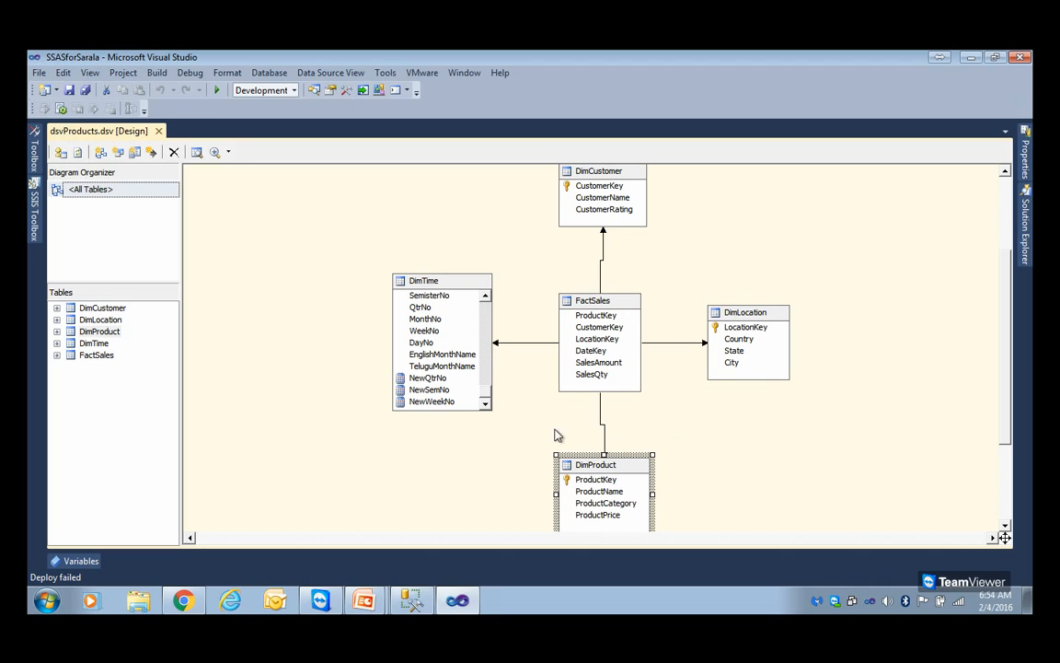
click(1024, 225)
double_click(886, 244)
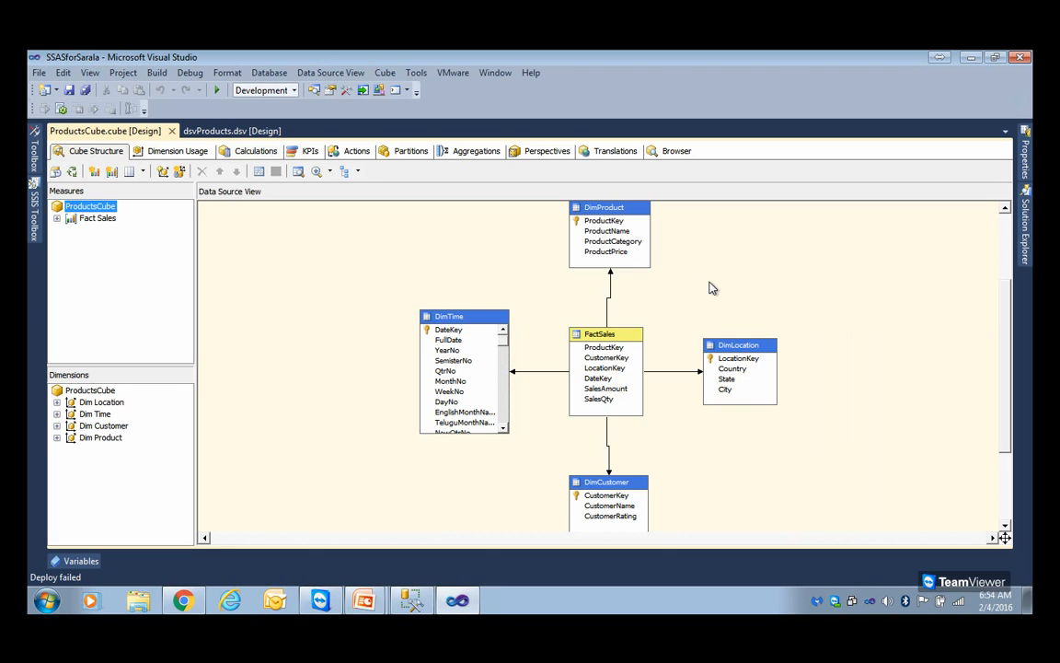
Examine the attributes and the CityHierarchy levels of the Dim Location dimension, and close its design
click(1024, 221)
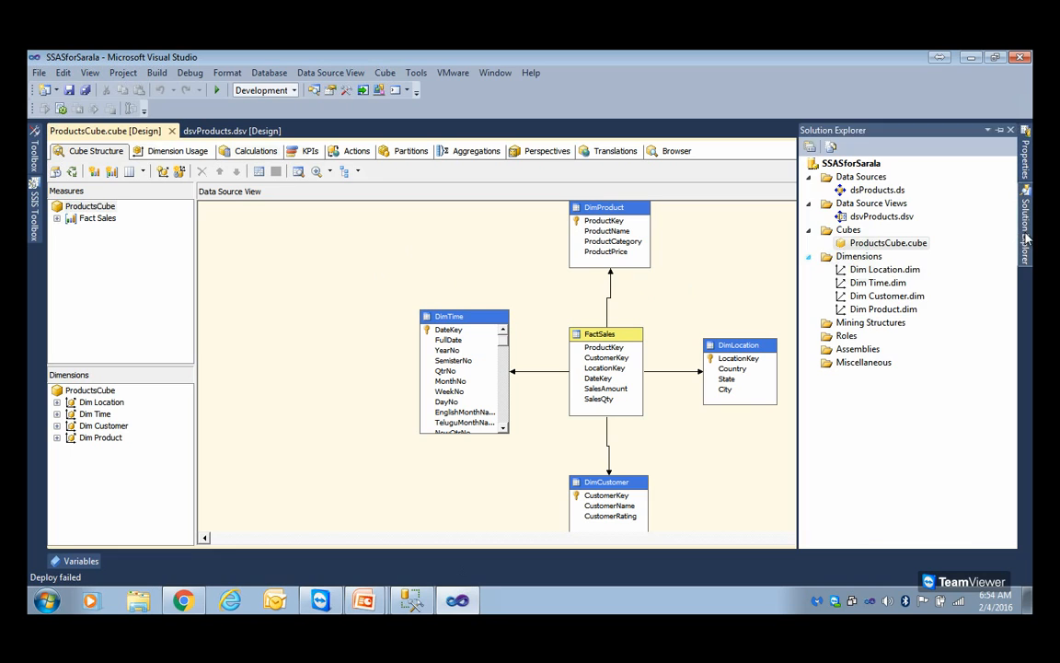
double_click(884, 269)
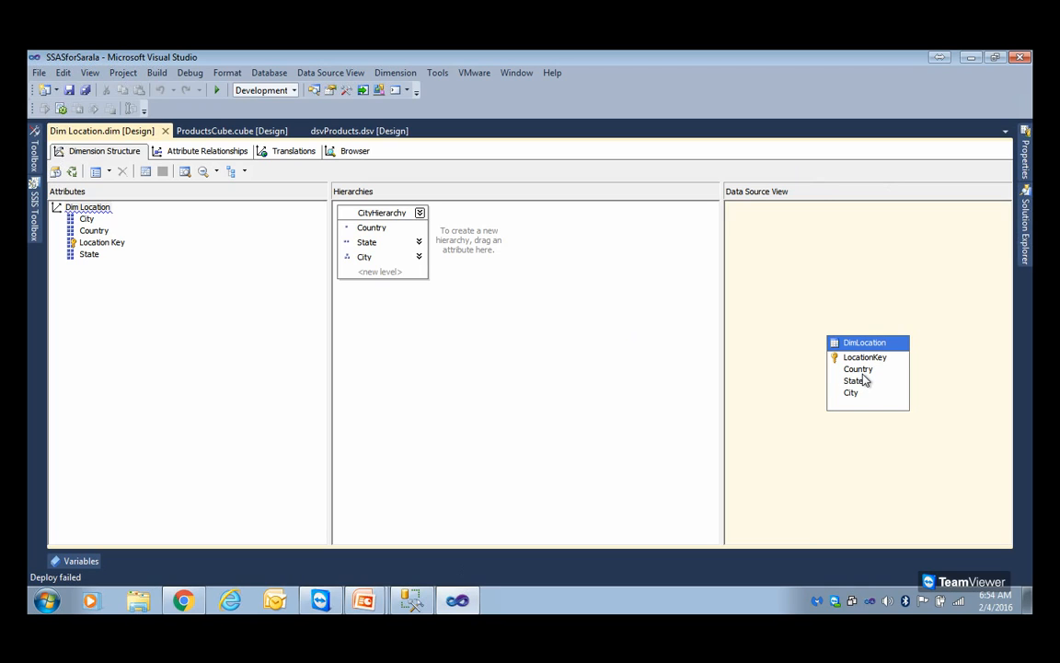
click(87, 219)
click(94, 231)
click(95, 243)
click(93, 254)
click(95, 231)
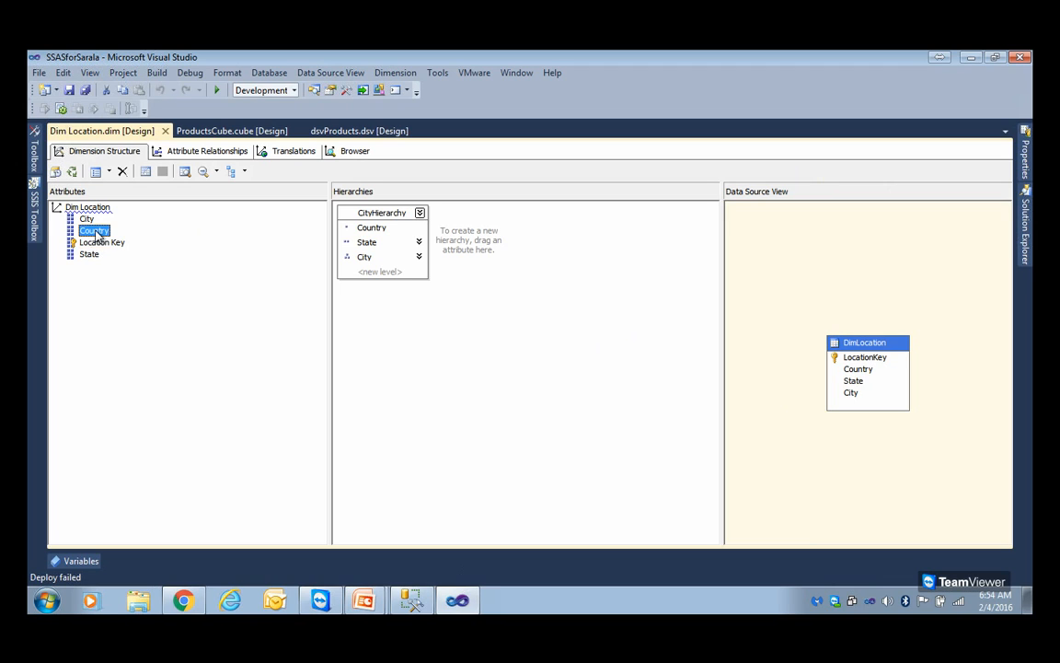
click(393, 233)
click(369, 257)
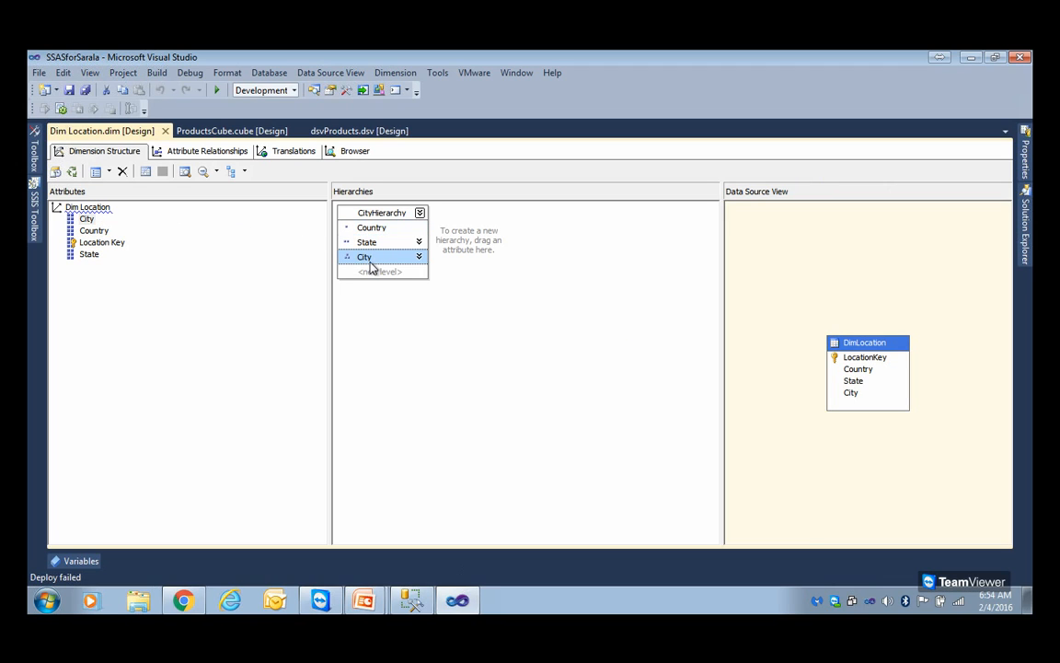
click(165, 131)
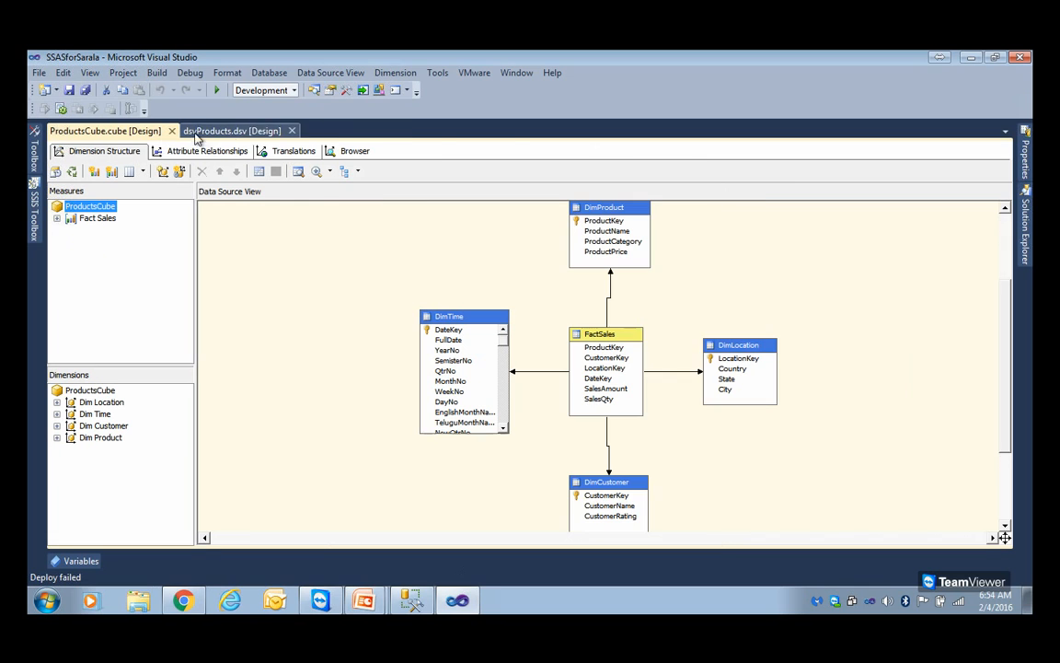
Open the Dim Time dimension design, and inspect the source table columns of the Dim Customer dimension
click(1026, 230)
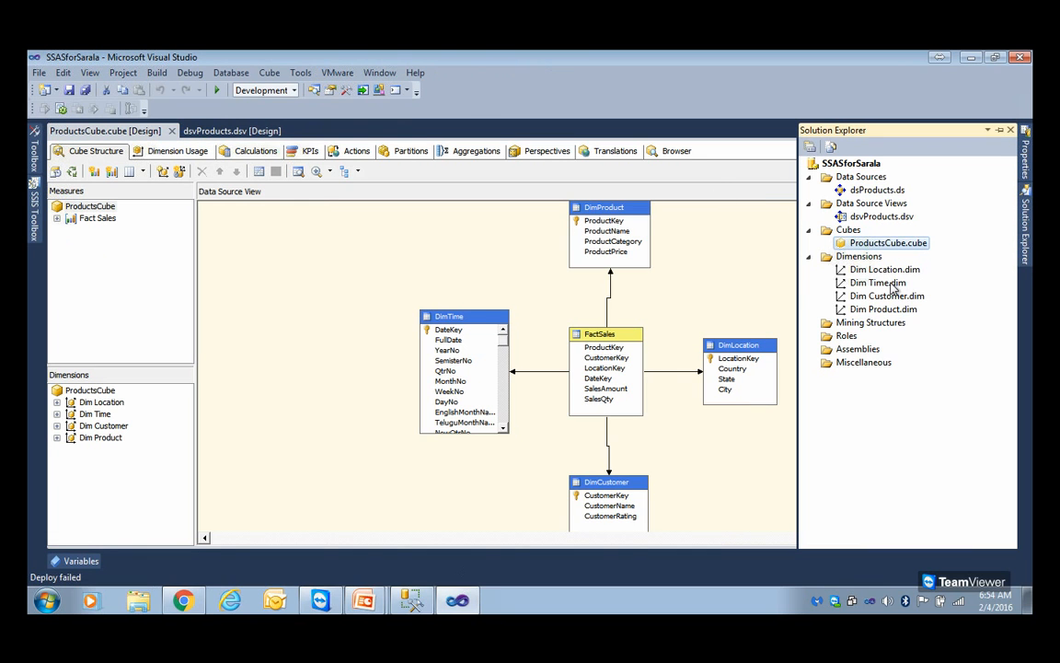
double_click(879, 283)
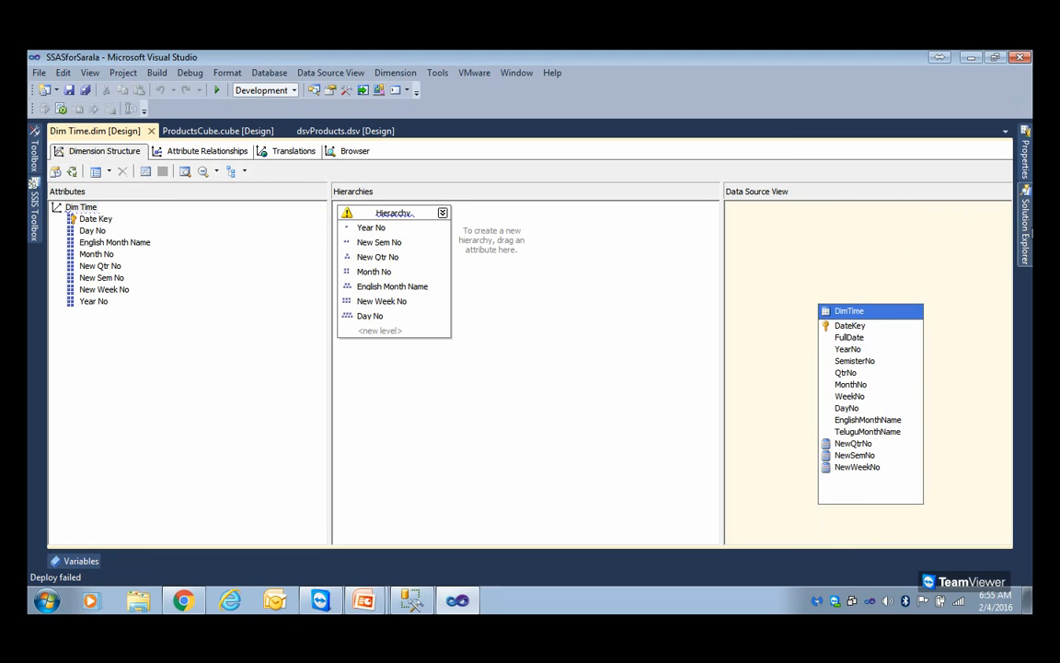
click(1025, 226)
click(883, 295)
double_click(884, 295)
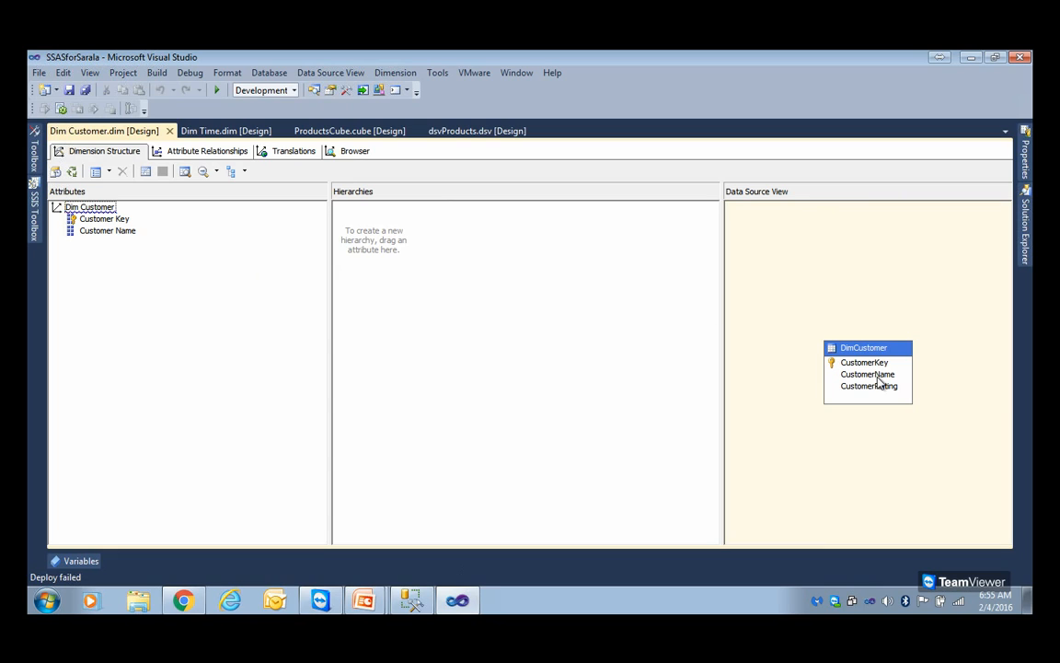
click(879, 376)
click(874, 388)
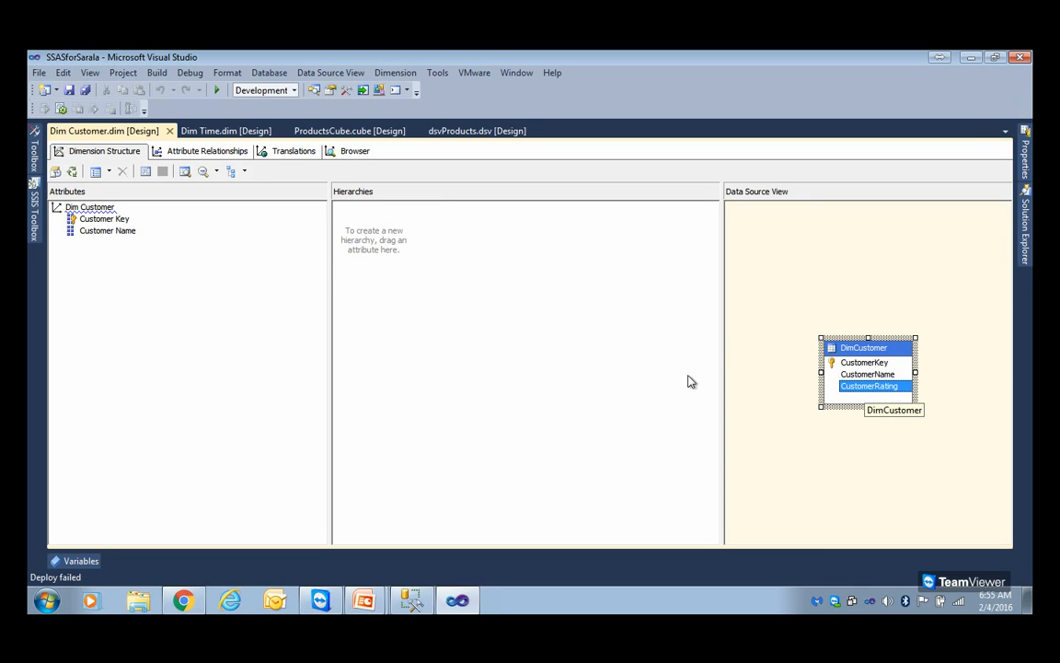
Examine the attributes and the ProductHierarchy levels of the Dim Product dimension
mouse_move(1024, 228)
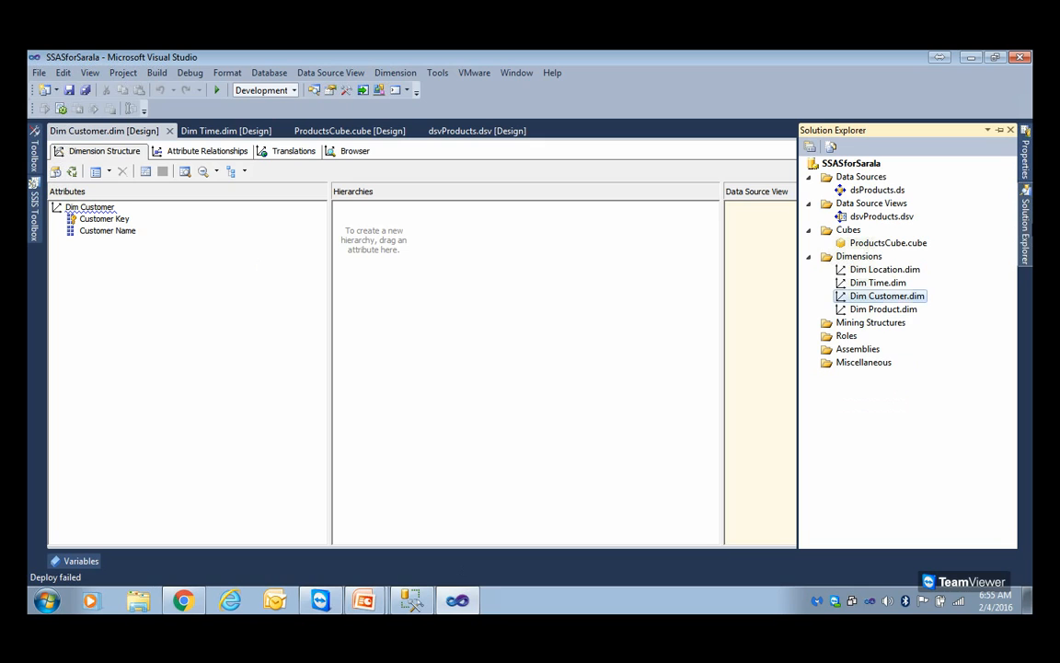
double_click(883, 309)
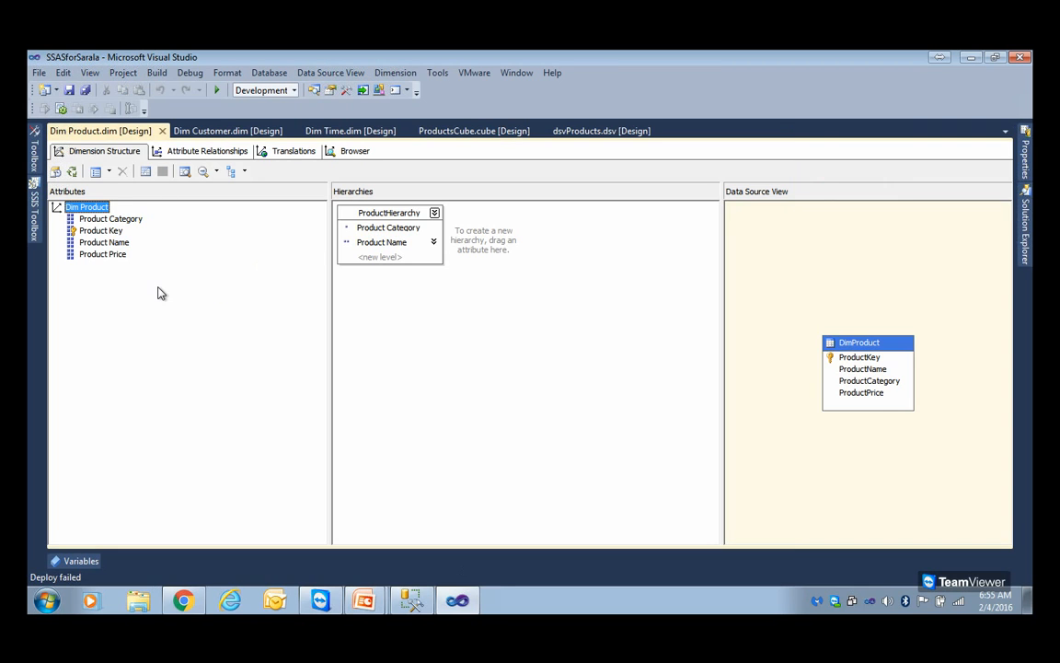
click(108, 218)
key(Down)
key(Down)
key(Down)
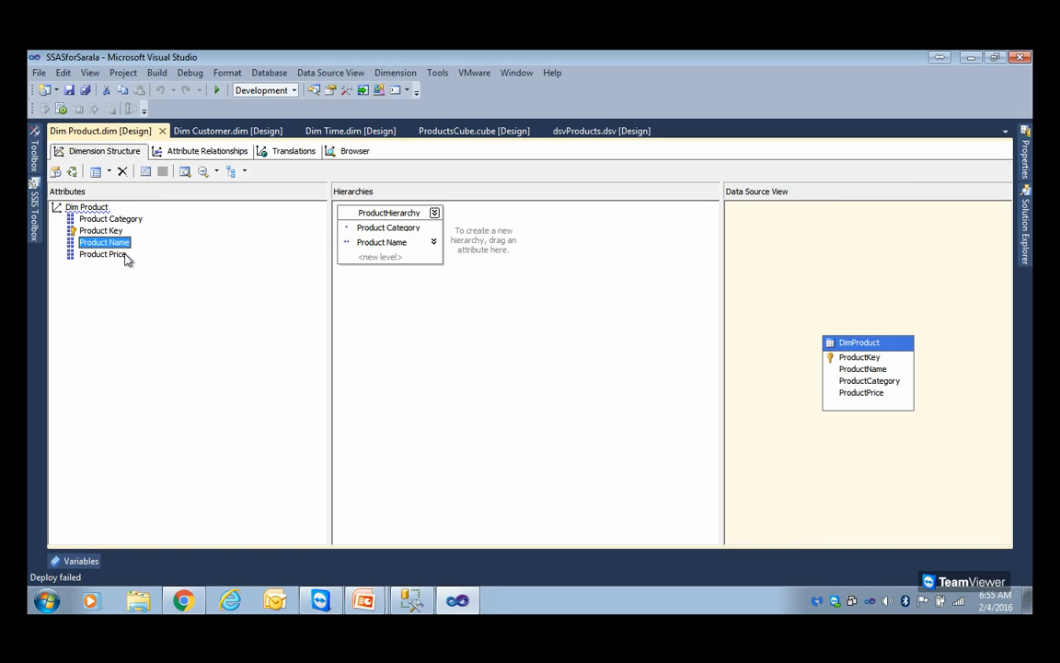
click(382, 226)
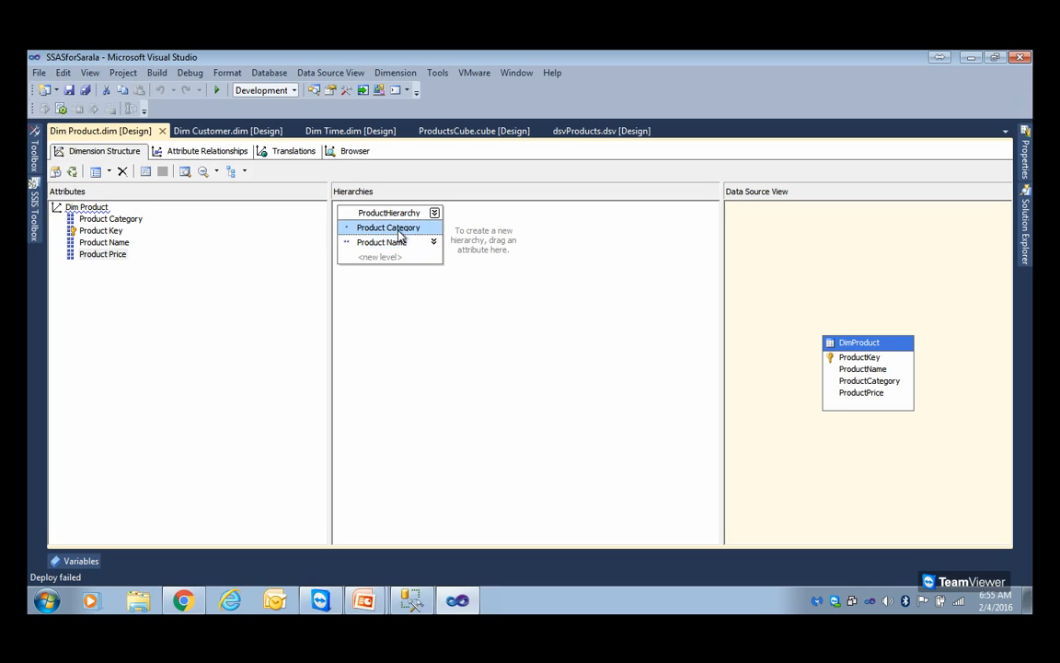
Return to the ProductsCube design and look over the project's dimensions from Dim Location to Dim Product
click(1023, 230)
key(Up)
key(Up)
key(Up)
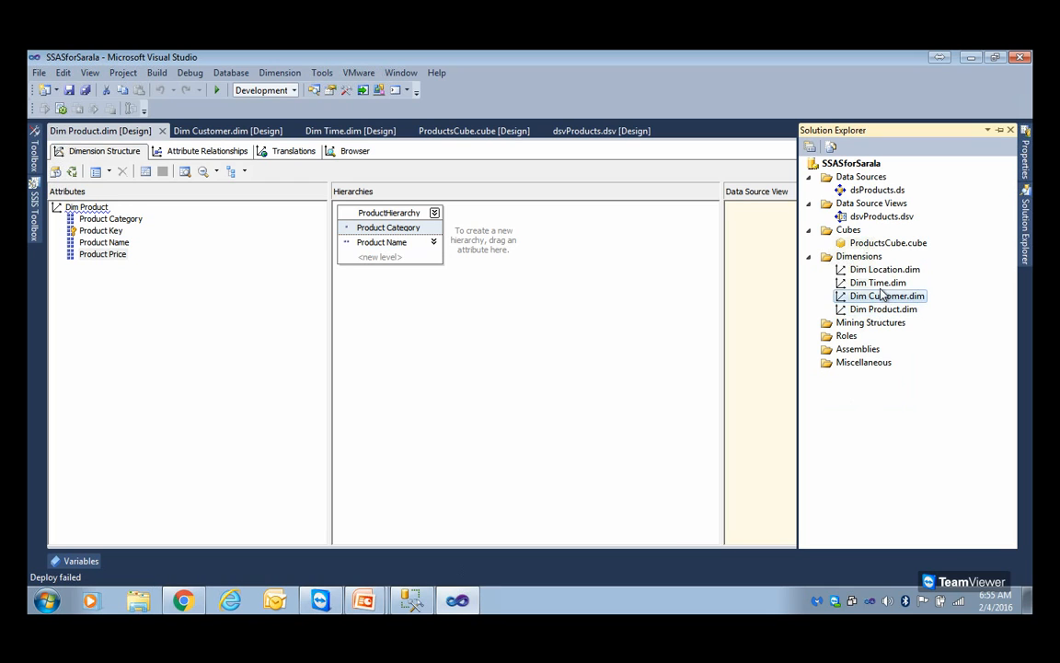
double_click(879, 244)
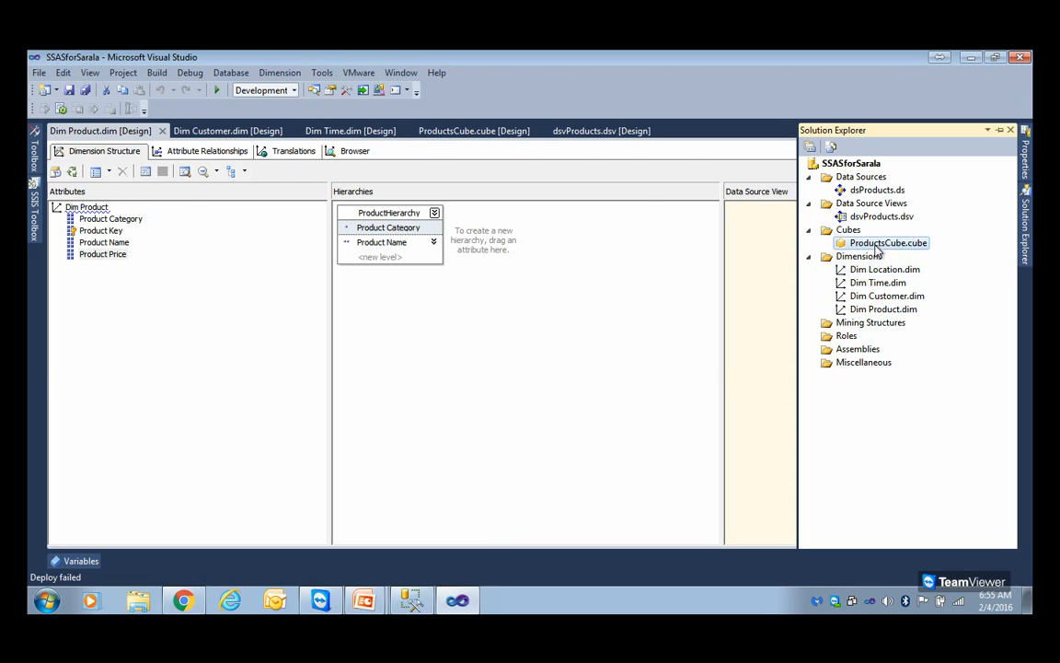
click(879, 269)
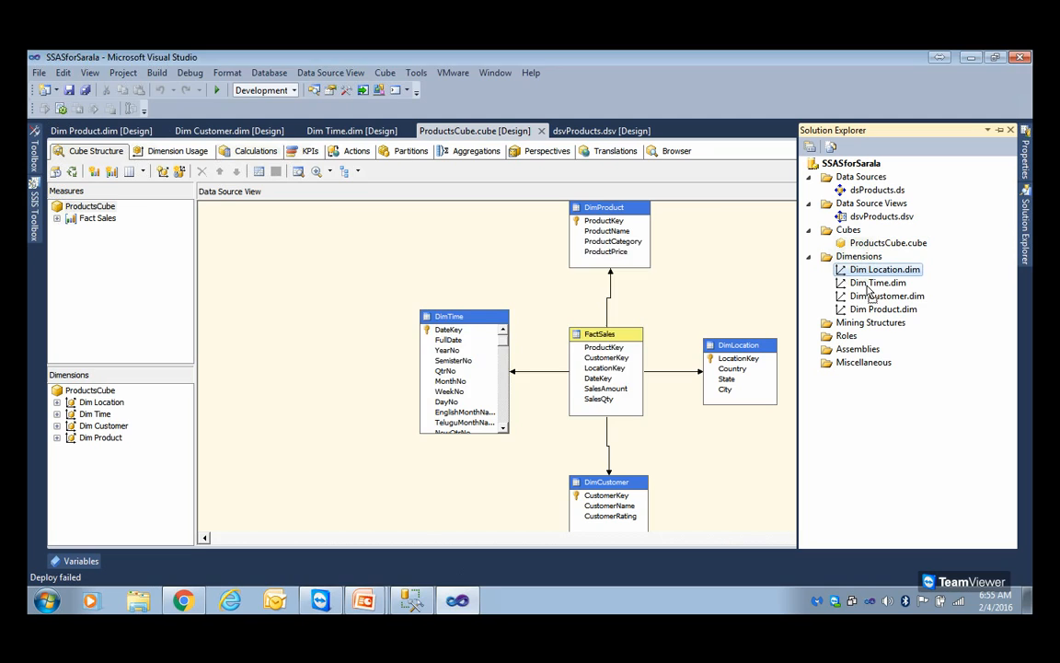
key(F2)
click(644, 364)
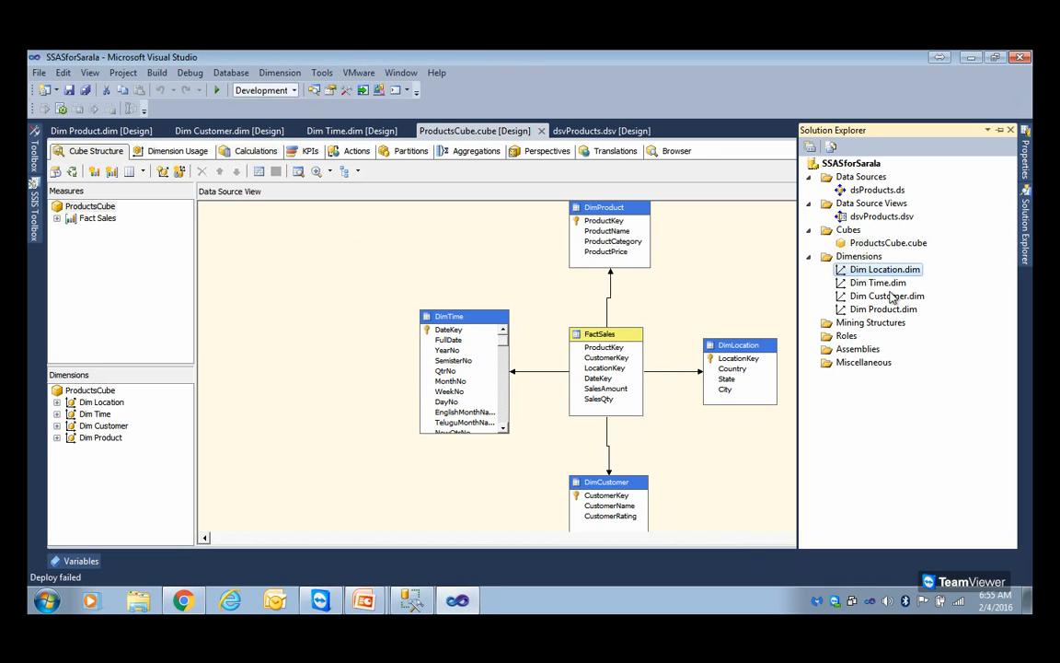
click(889, 309)
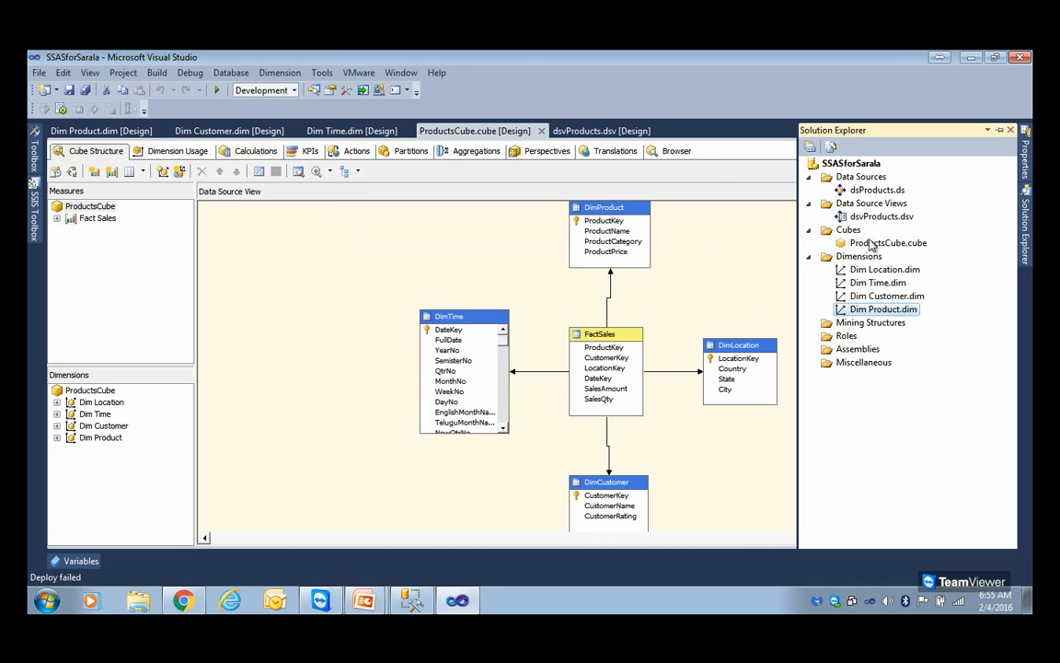
Open the project's properties and display the Deployment settings
click(865, 166)
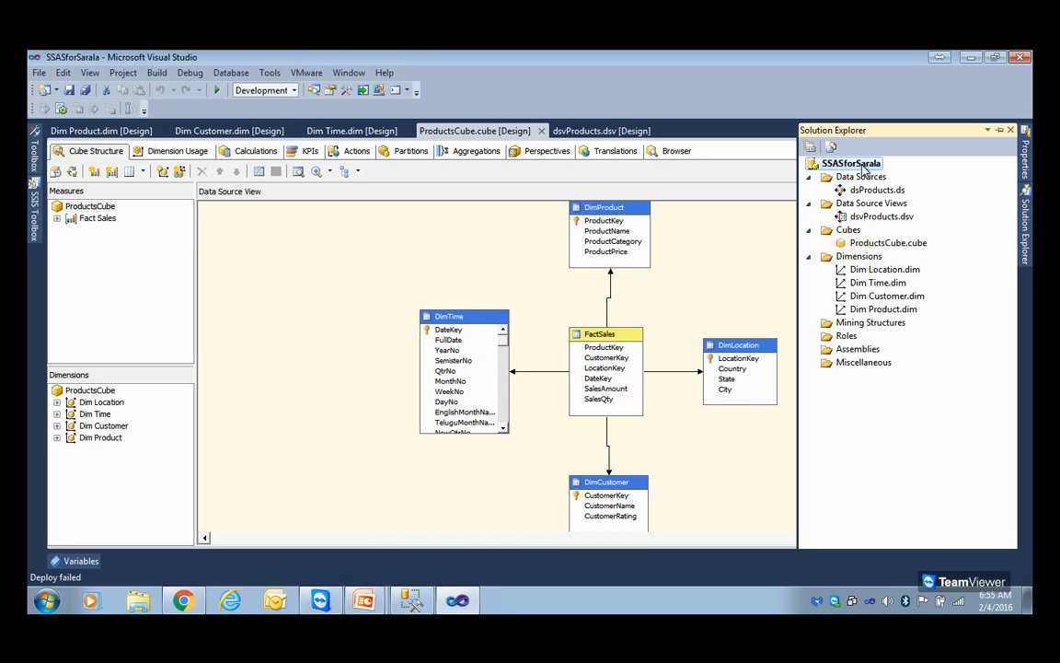
right_click(865, 169)
click(707, 386)
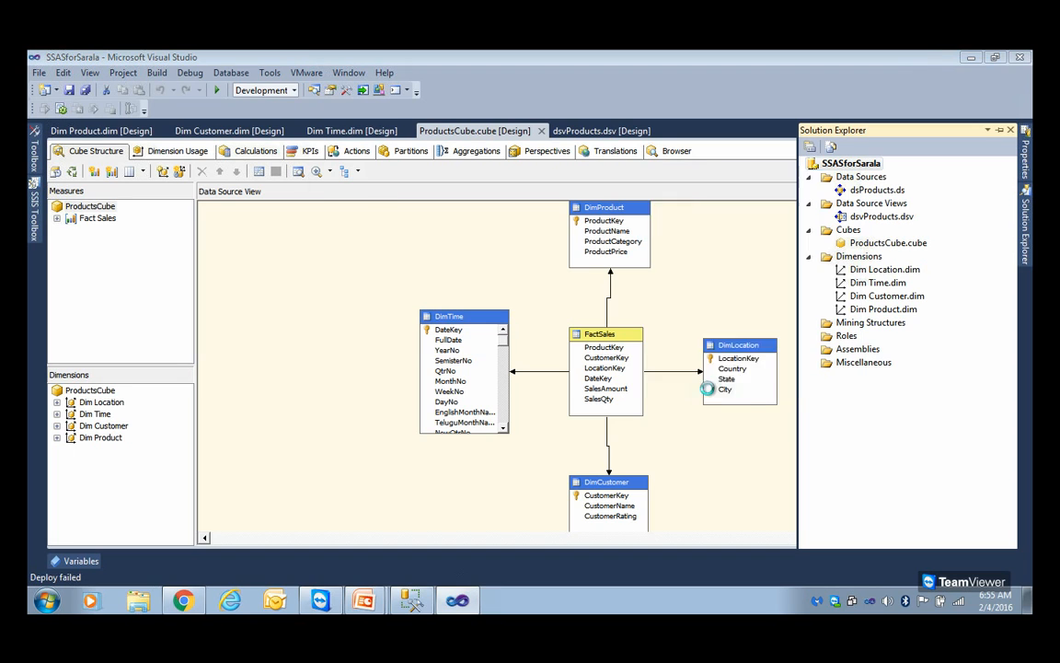
click(379, 270)
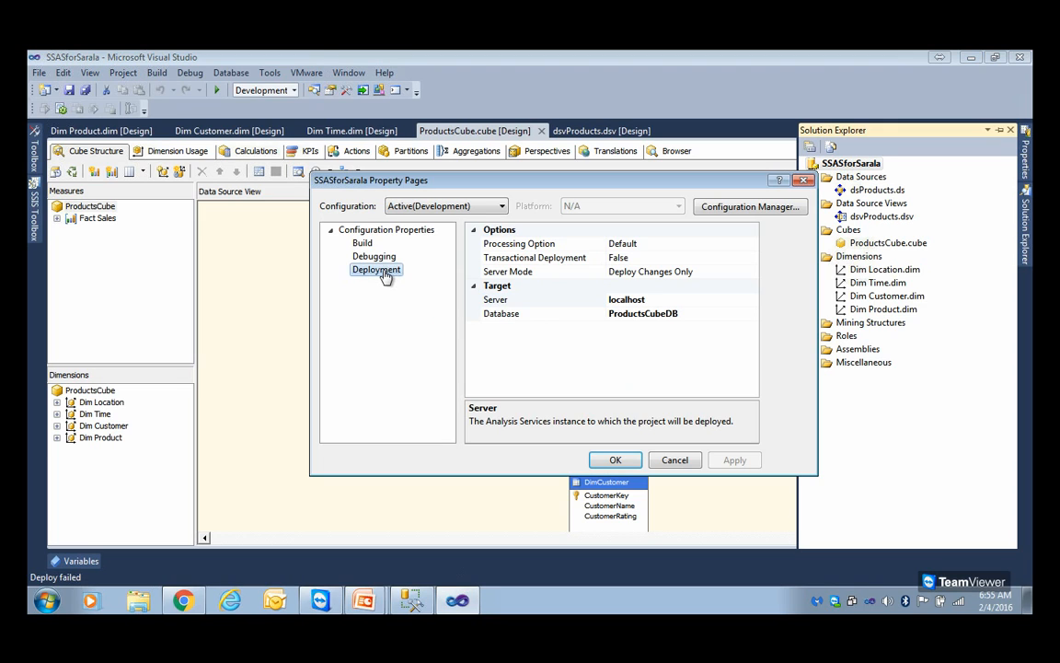
Check the deployment target's server and database entries, and accept localhost and ProductsCubeDB
click(509, 303)
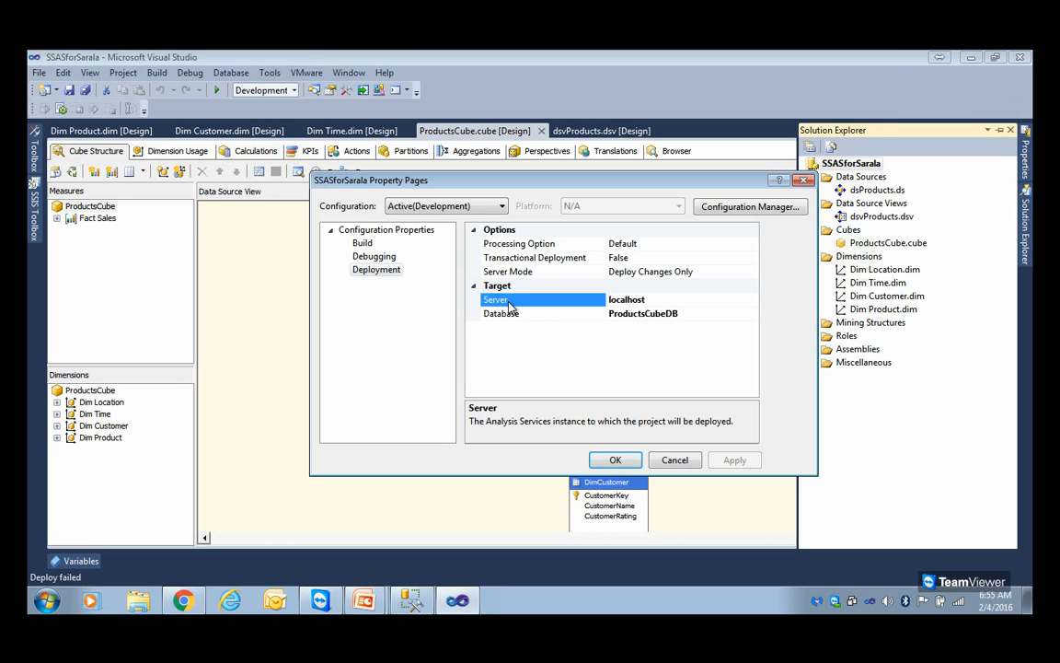
double_click(655, 299)
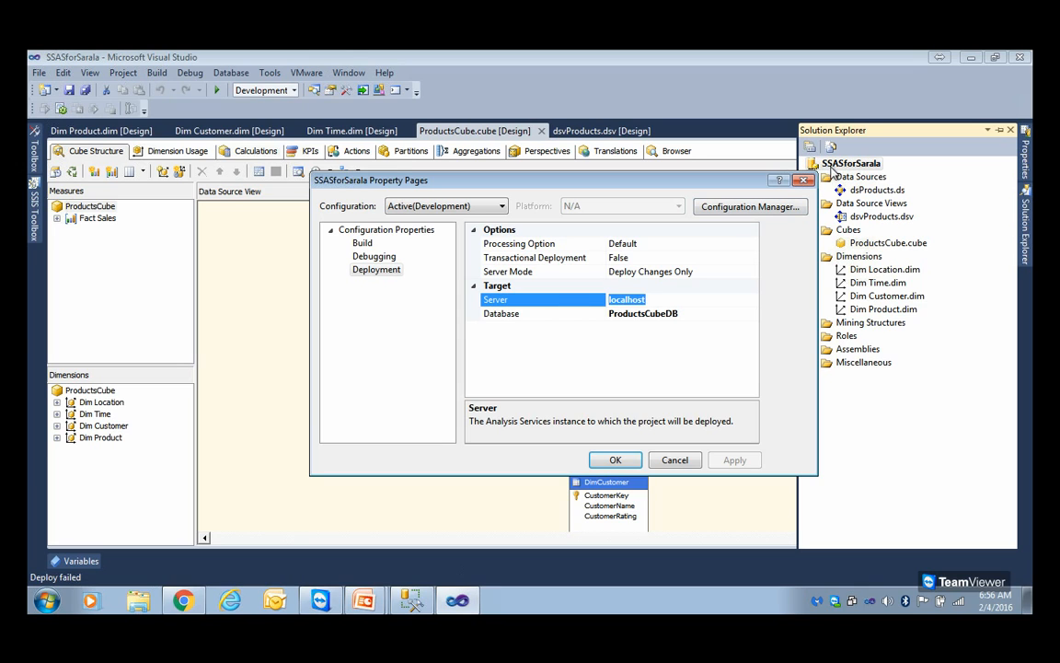
click(694, 313)
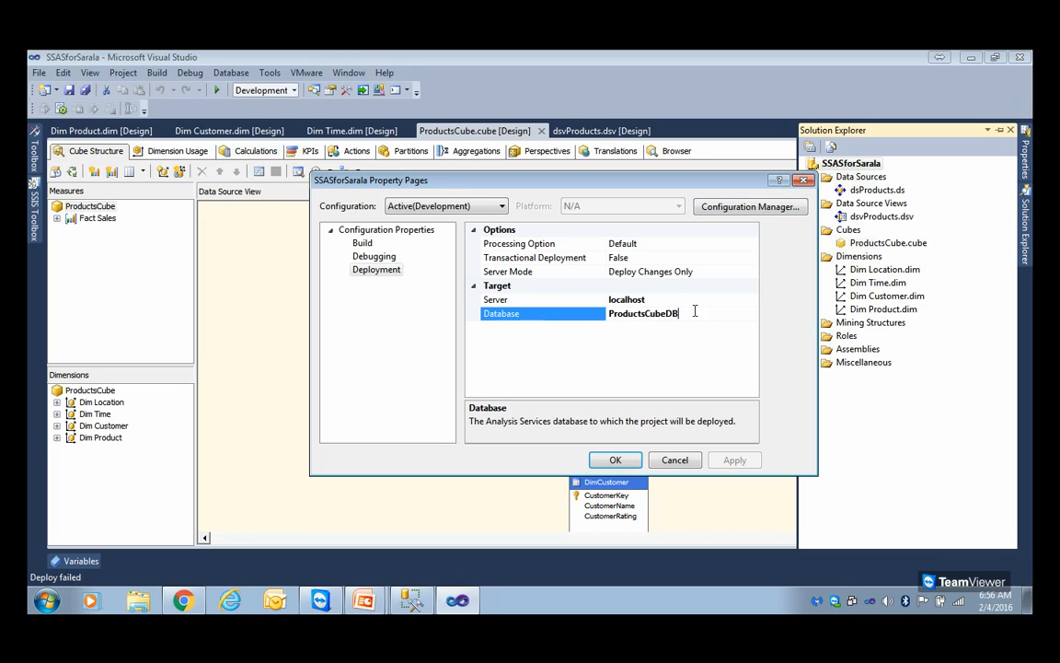
key(BackSpace)
key(BackSpace)
key(BackSpace)
key(BackSpace)
key(BackSpace)
key(BackSpace)
key(BackSpace)
key(BackSpace)
key(BackSpace)
key(BackSpace)
key(BackSpace)
key(BackSpace)
key(BackSpace)
key(Return)
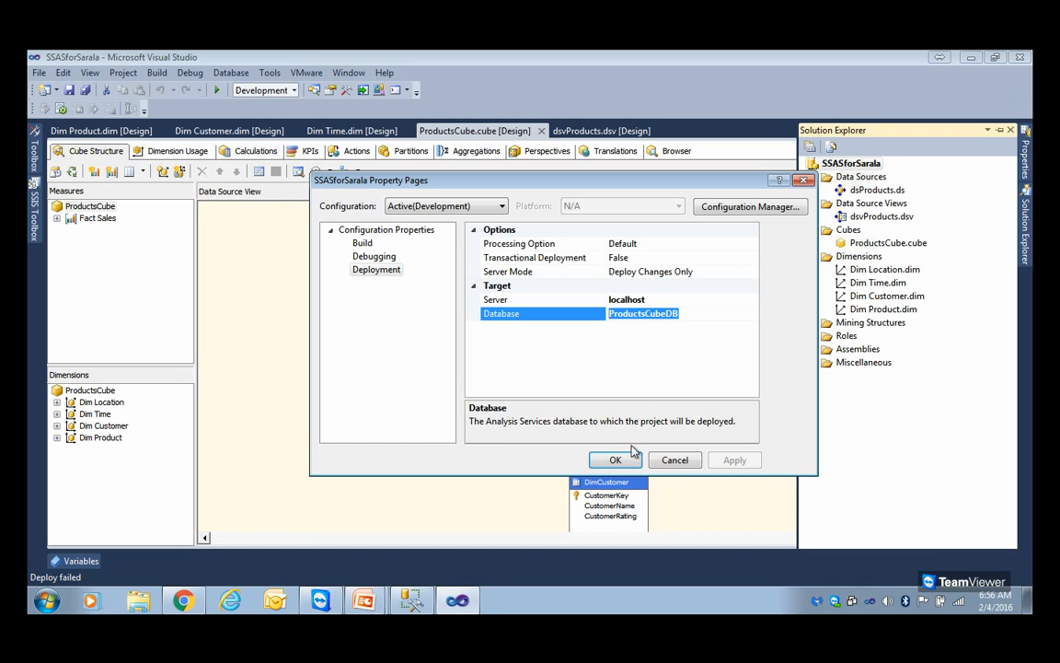
click(613, 460)
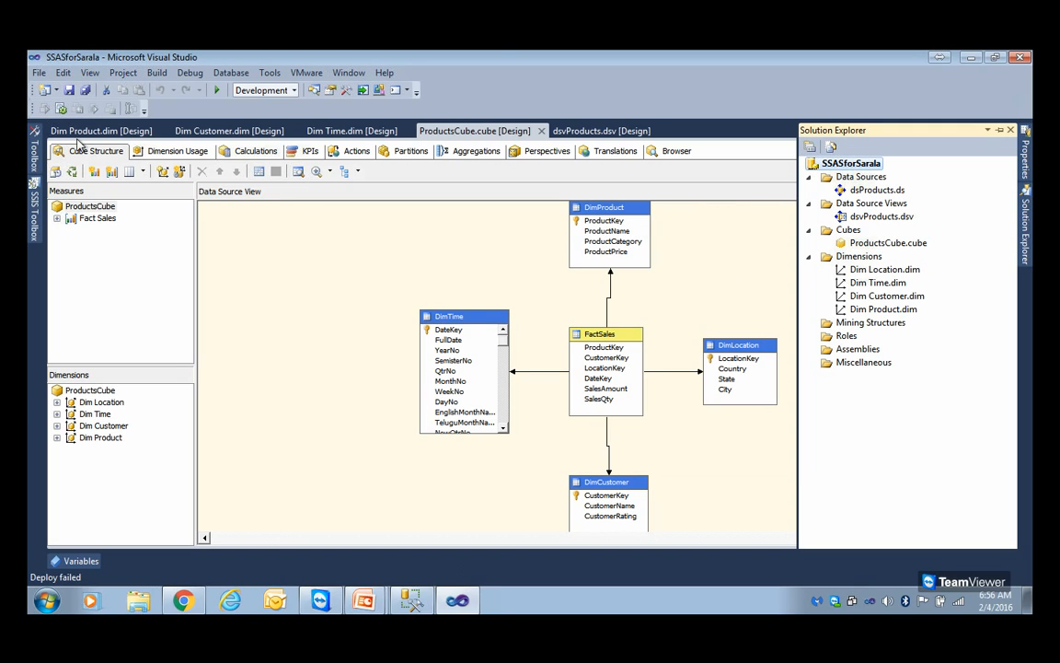
Build the SSASforSarala project
right_click(856, 164)
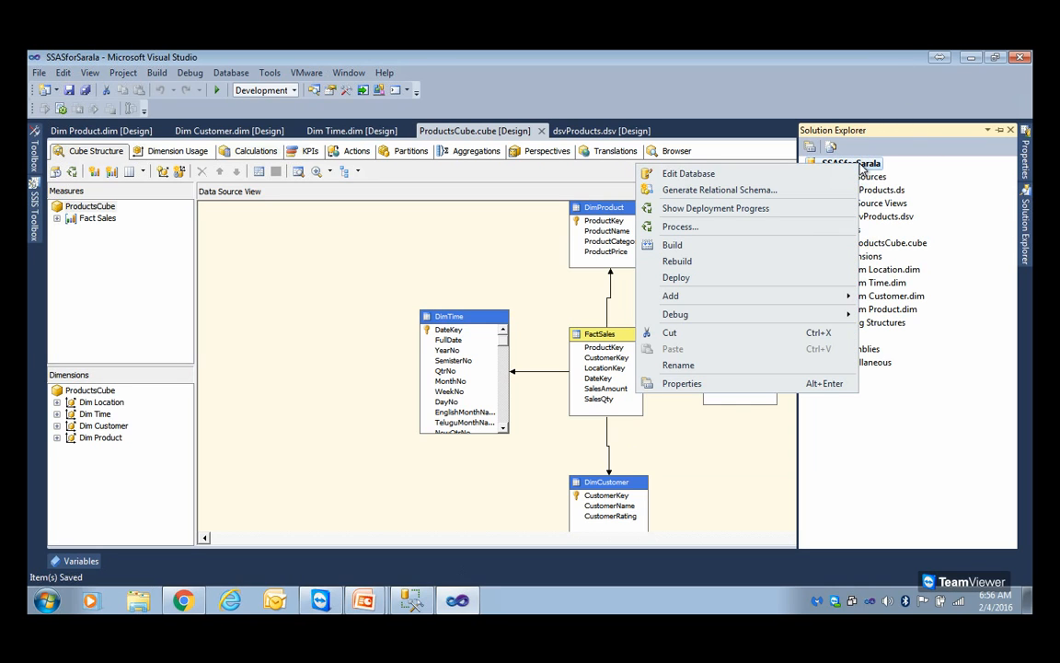
click(700, 245)
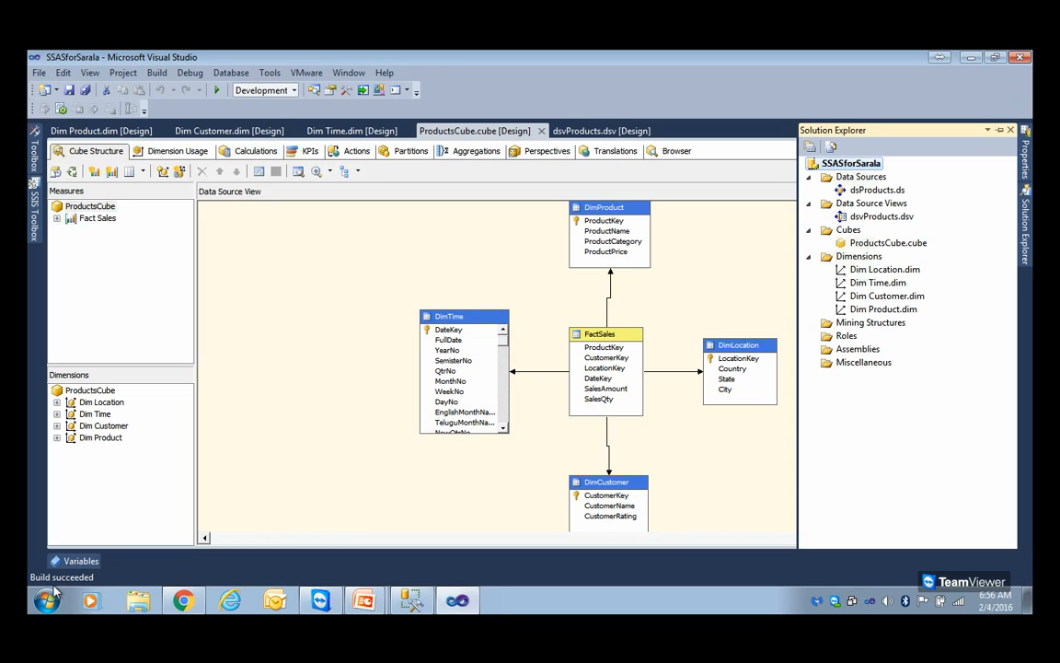
right_click(852, 166)
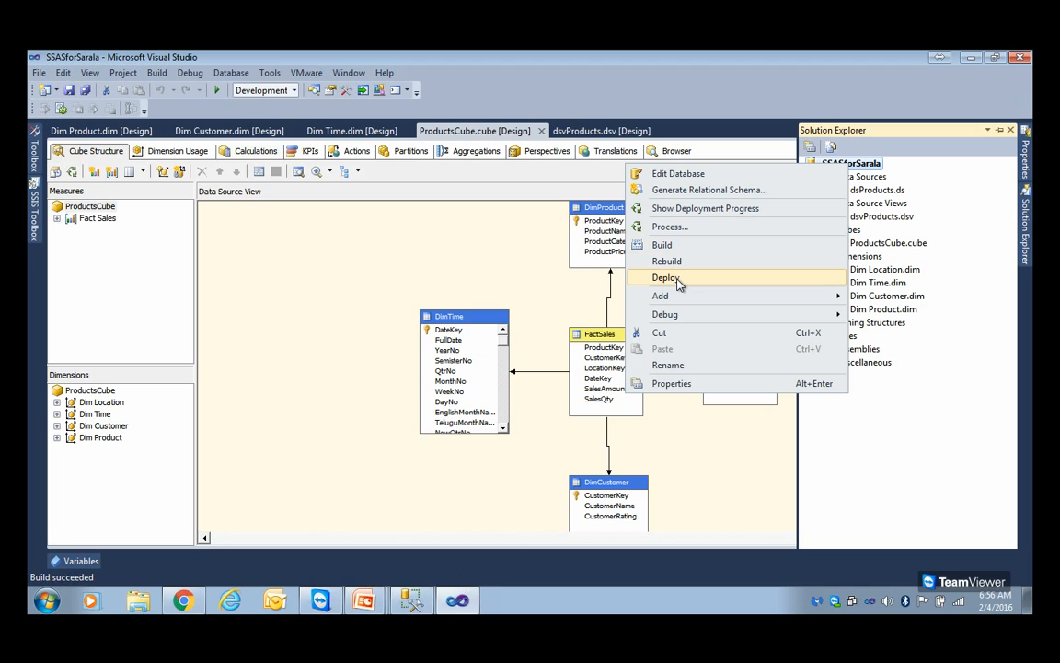
Reopen the project's deployment properties to recheck the target database name, and close them again
right_click(872, 164)
click(740, 381)
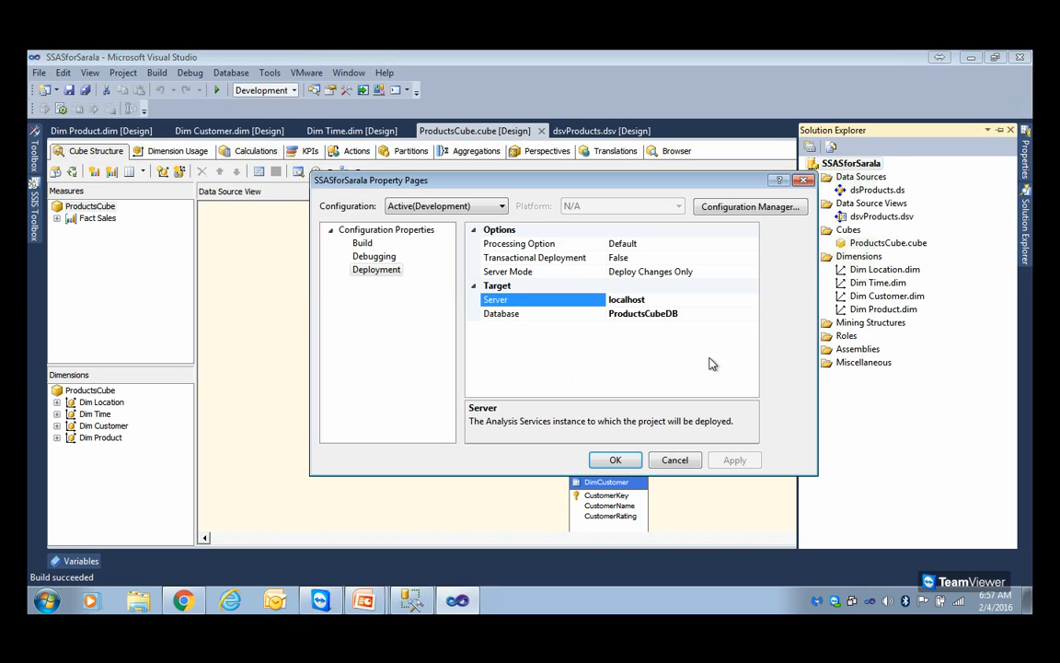
click(640, 313)
drag(682, 315, 596, 322)
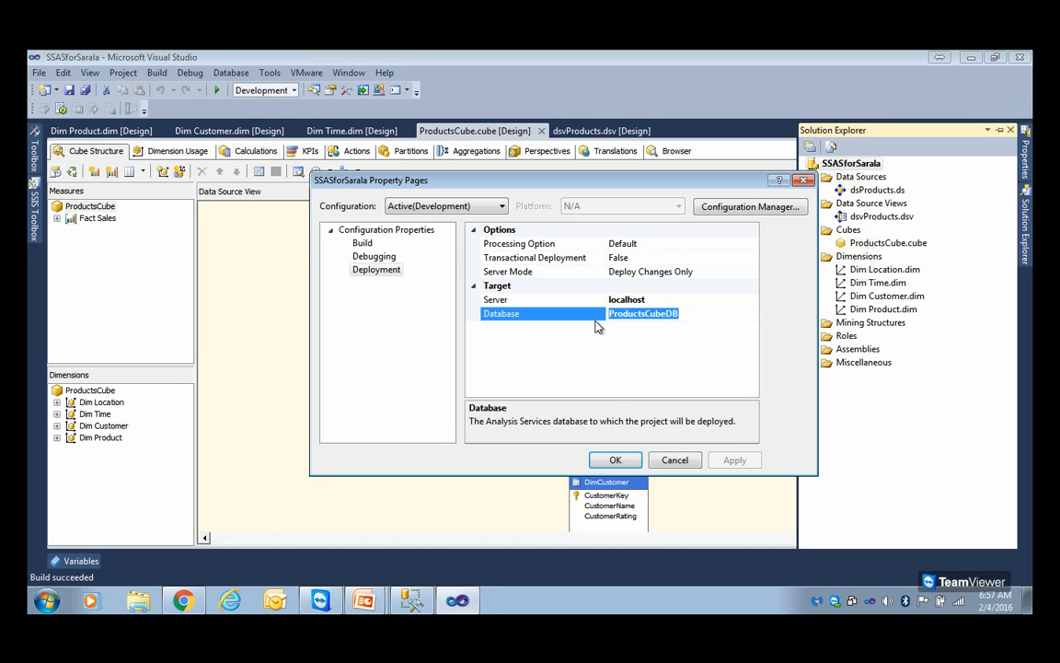
click(616, 459)
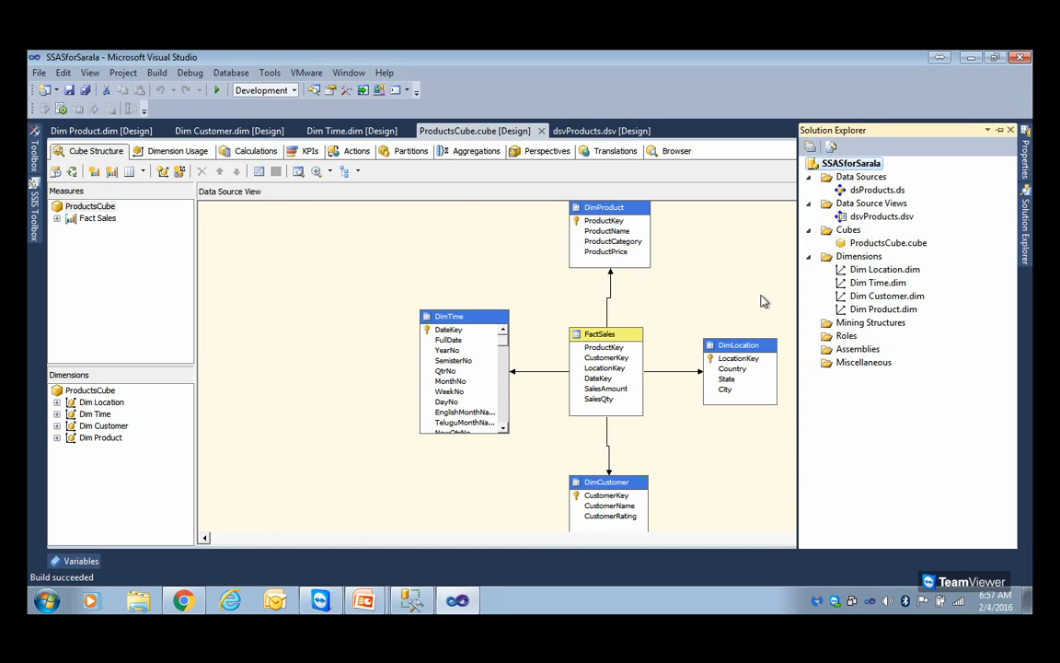
Try to process the project's ProductsCubeDB database with the Process Full option
right_click(854, 167)
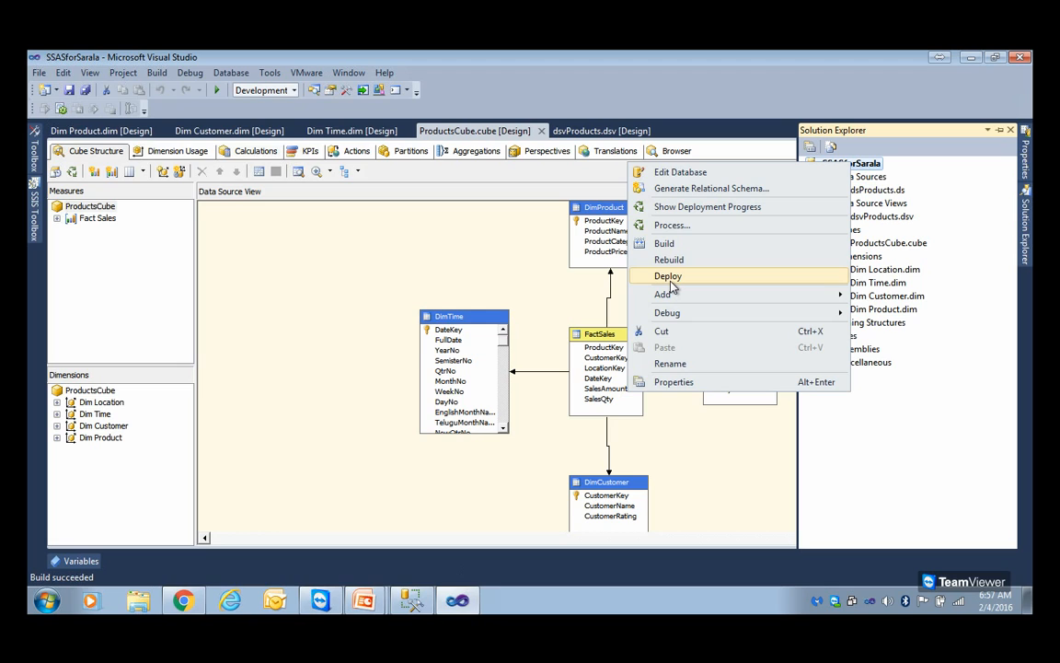
click(672, 225)
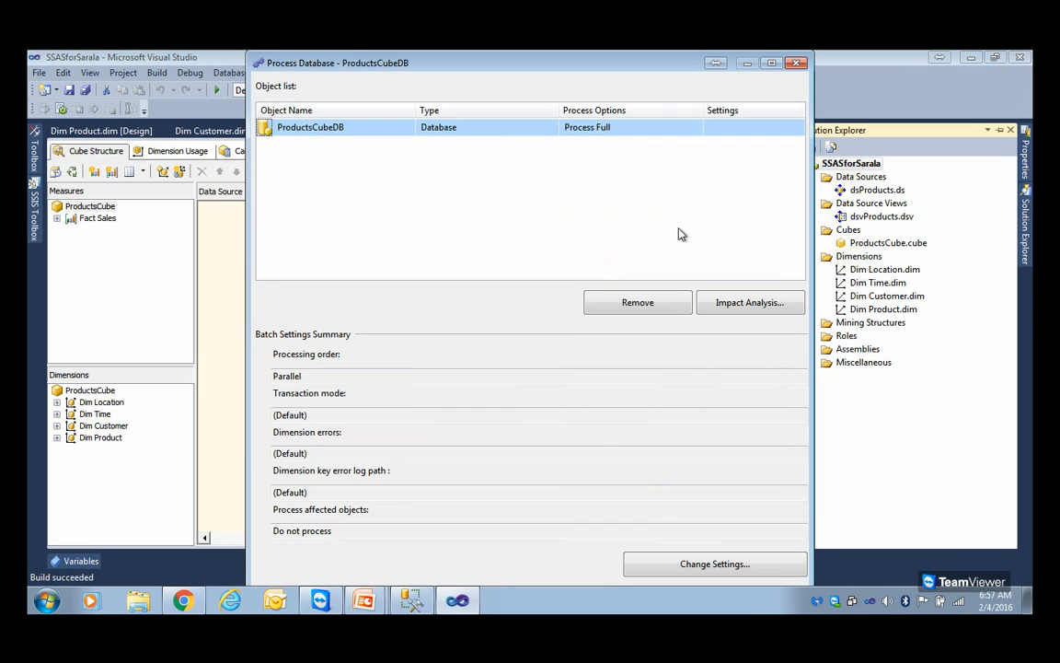
click(772, 64)
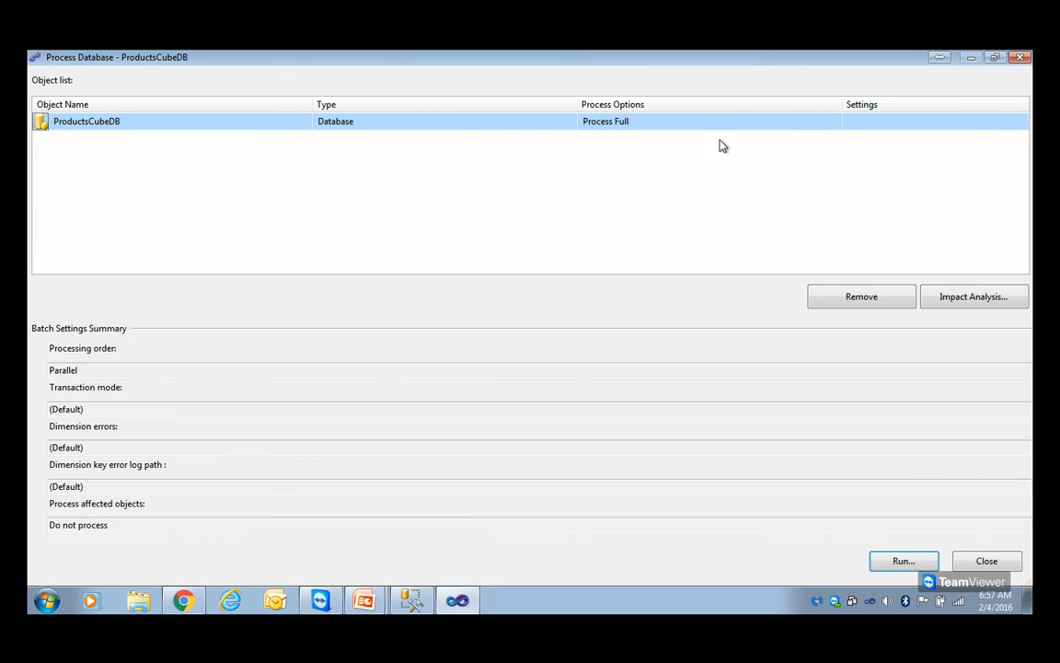
click(911, 565)
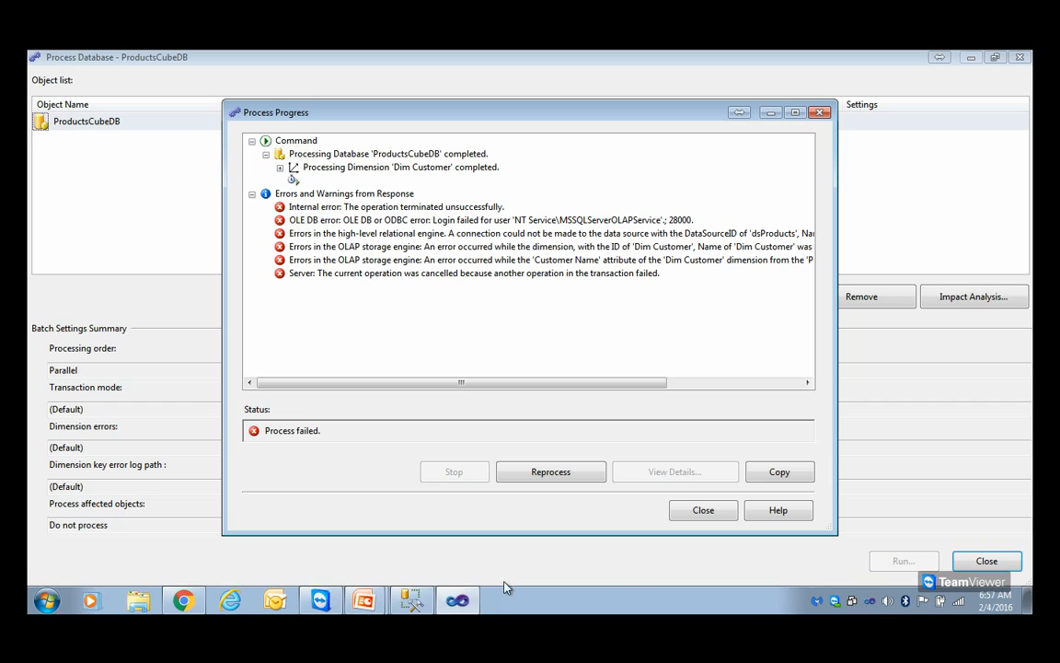
Copy the OLE DB login error from the processing results into a new Notepad document
click(396, 220)
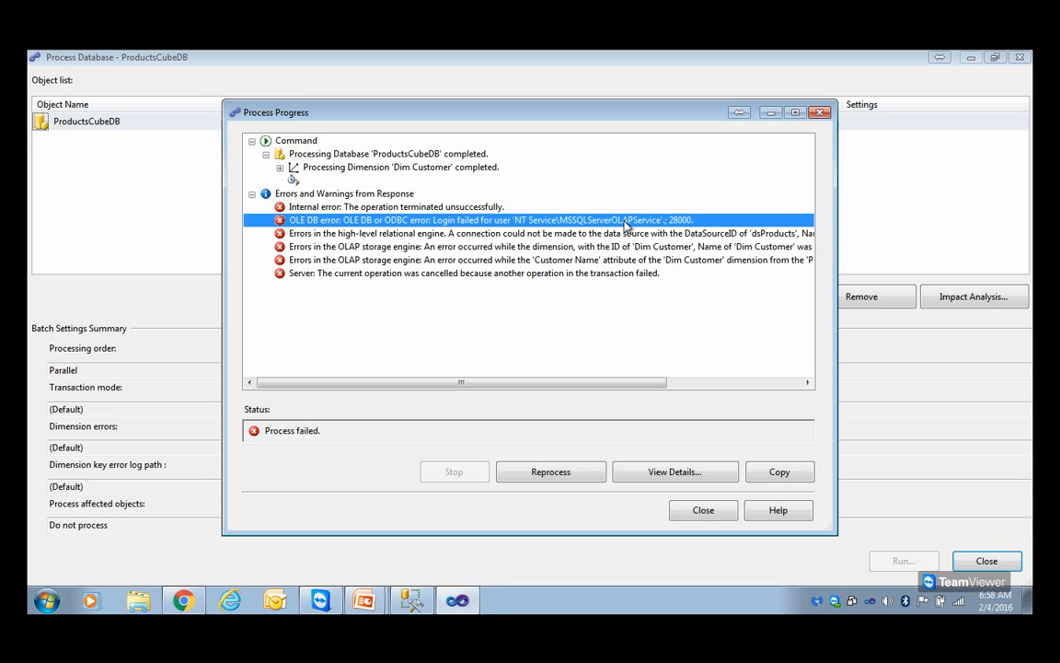
right_click(623, 224)
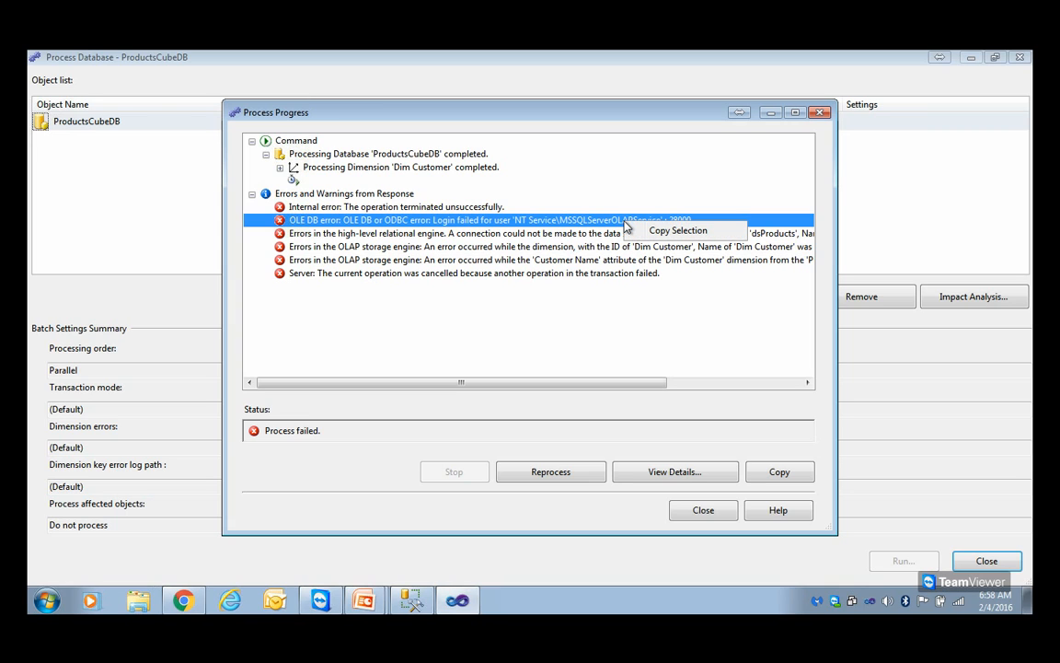
click(644, 231)
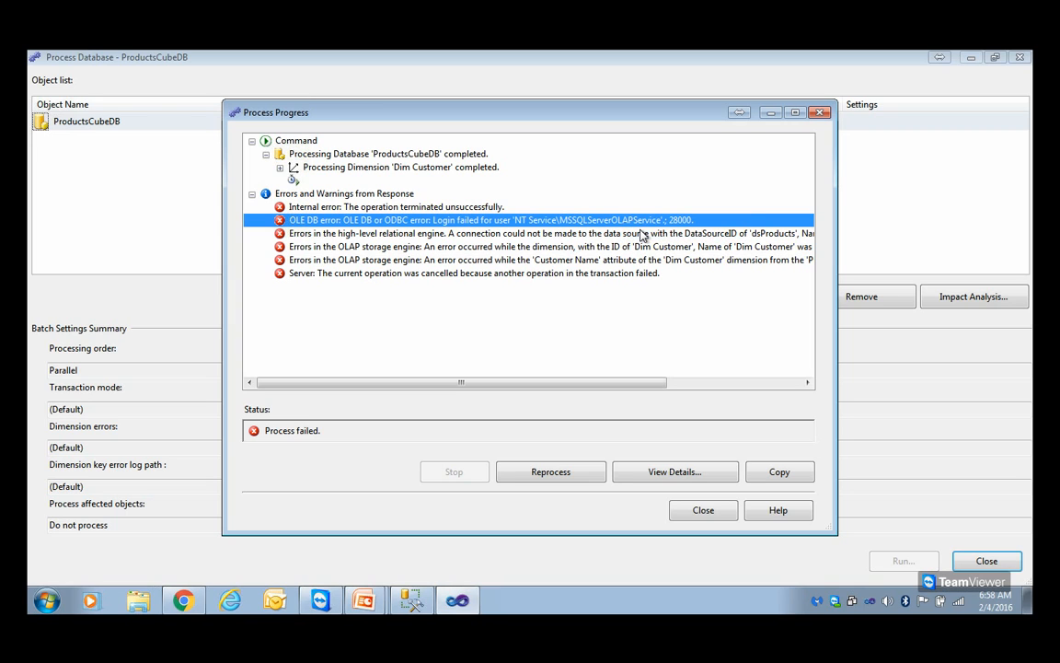
click(46, 601)
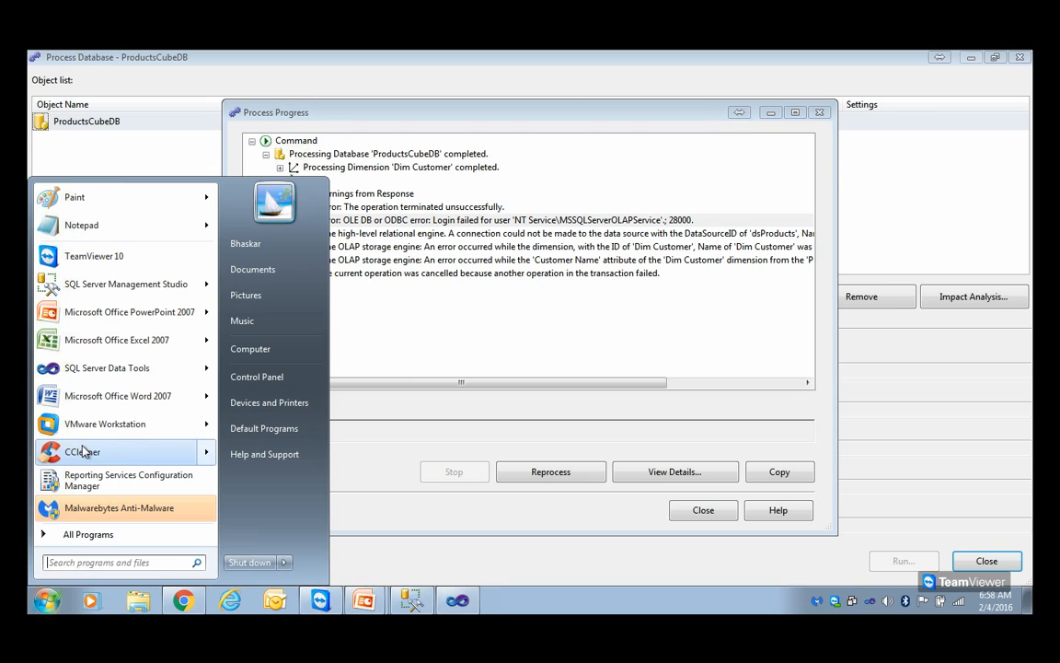
click(103, 230)
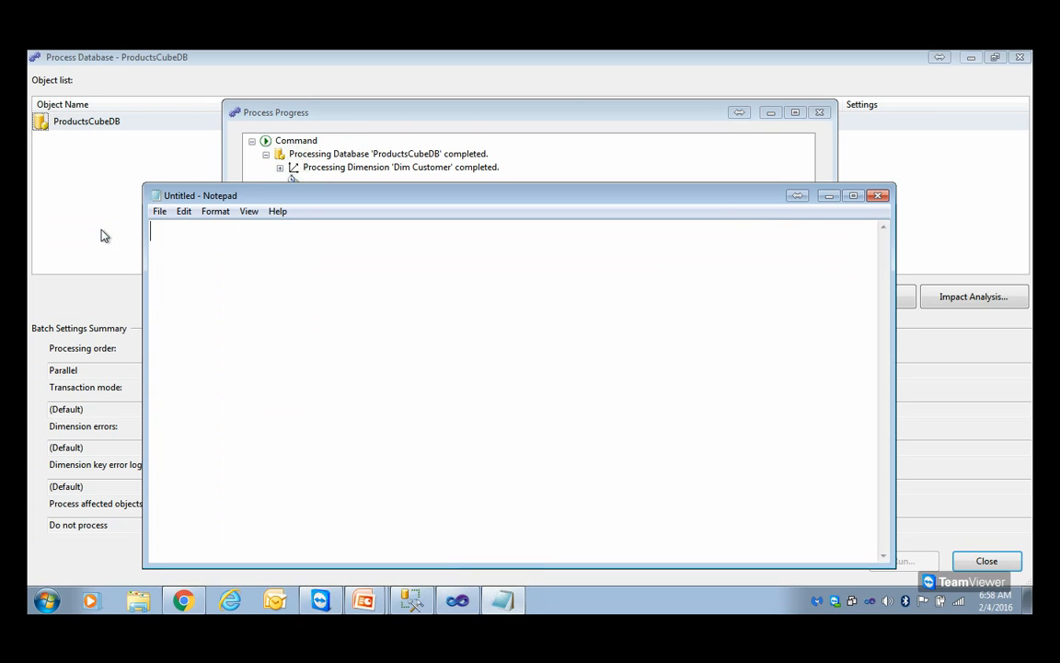
key(ctrl+v)
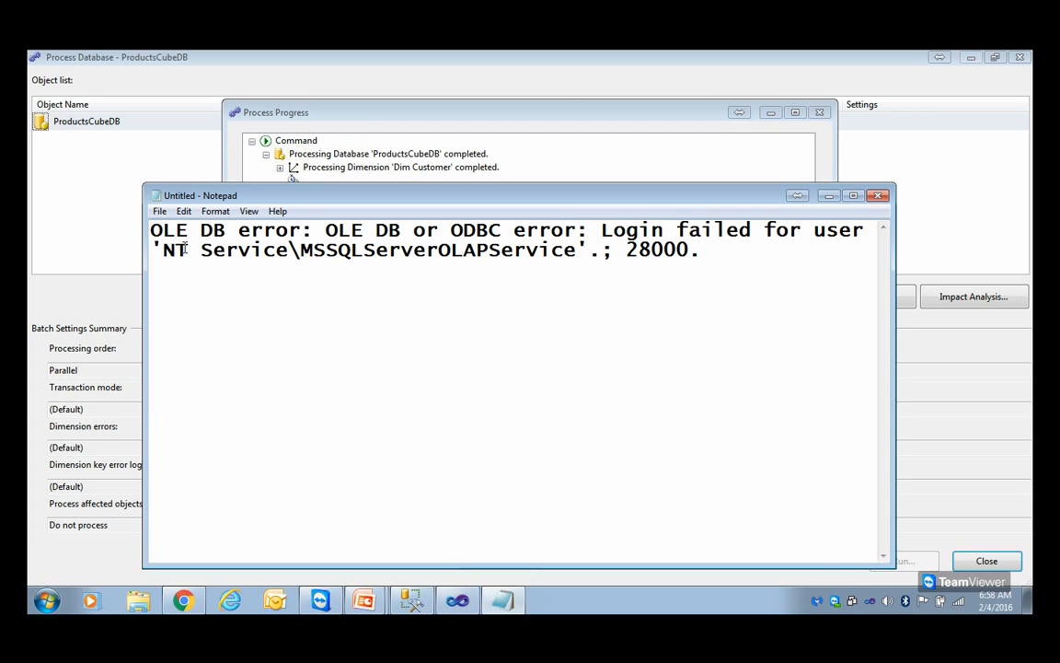
Duplicate the account name NT Service\MSSQLServerOLAPService on its own line below the error text, and copy it from there
drag(162, 249, 574, 262)
key(ctrl+c)
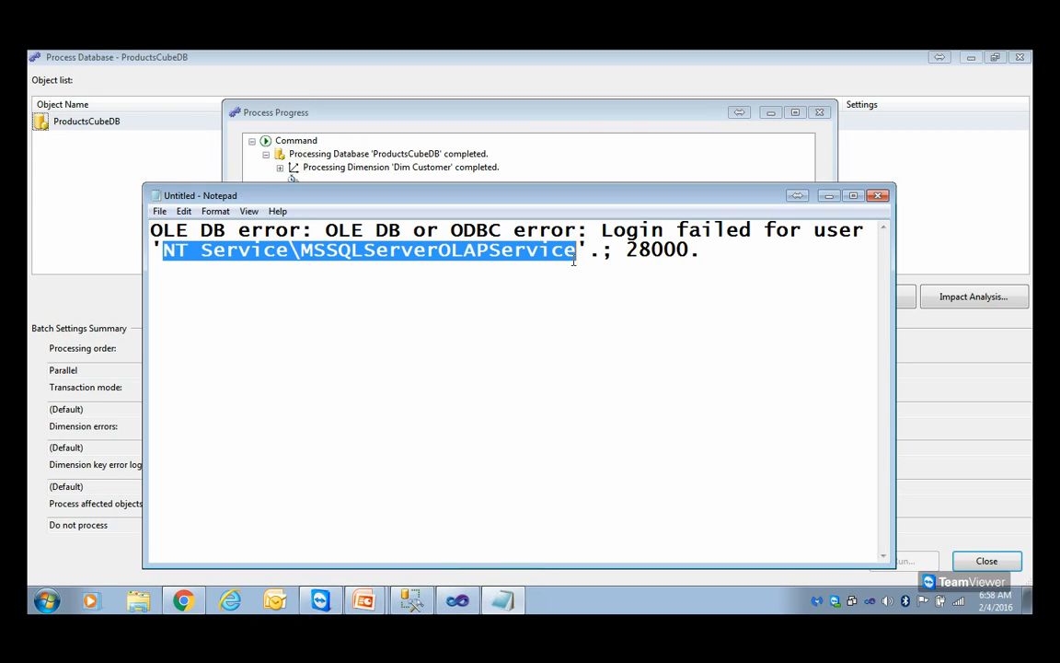
click(748, 258)
key(Return)
key(Return)
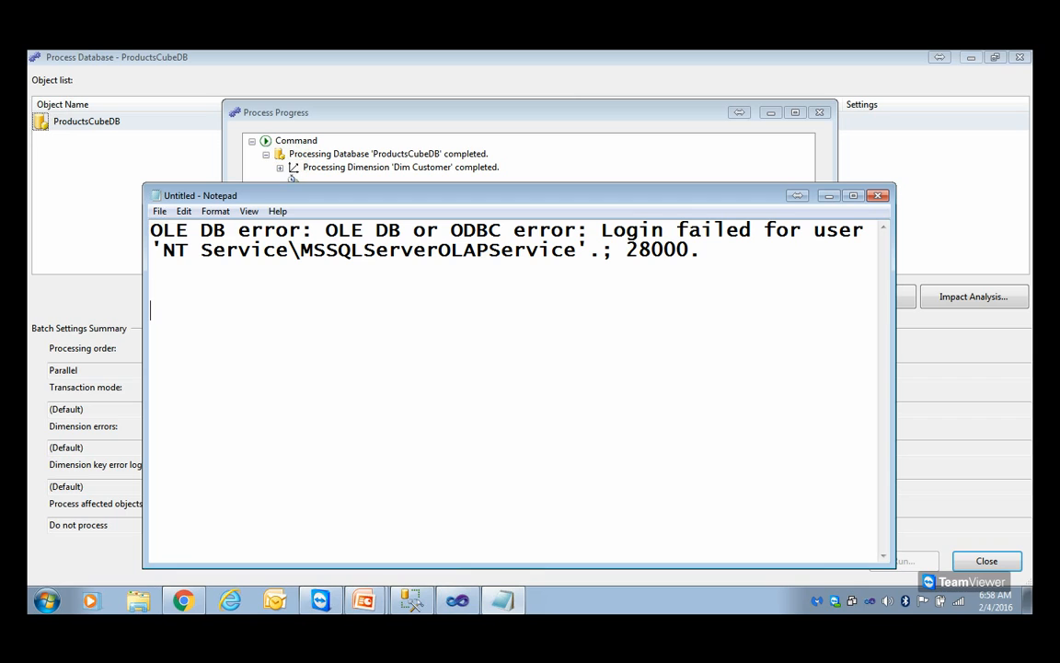
key(ctrl+v)
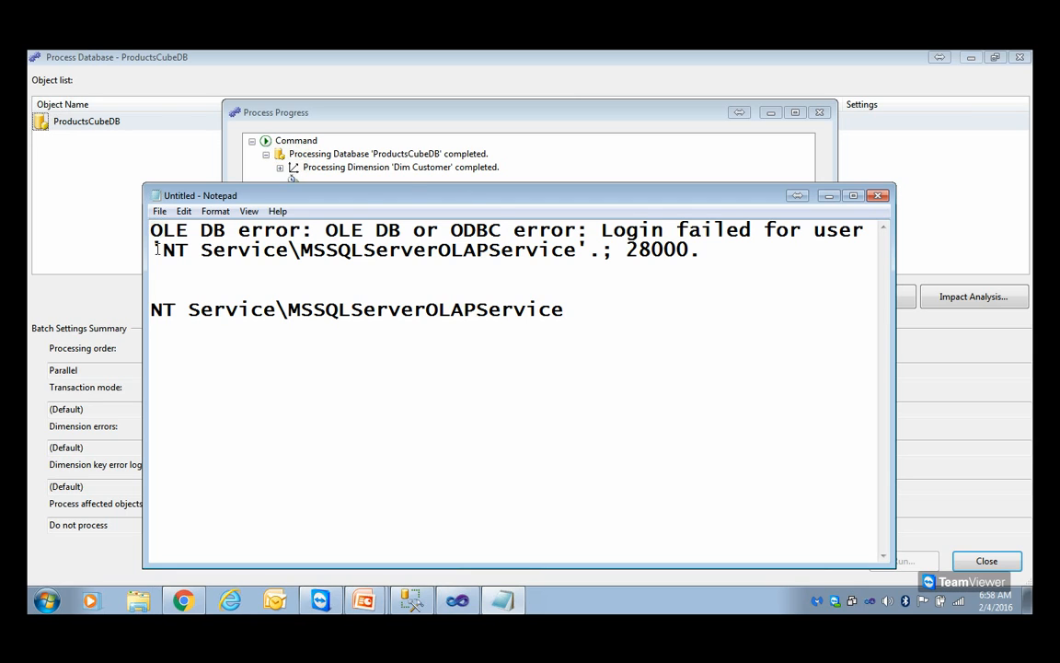
drag(565, 309, 153, 309)
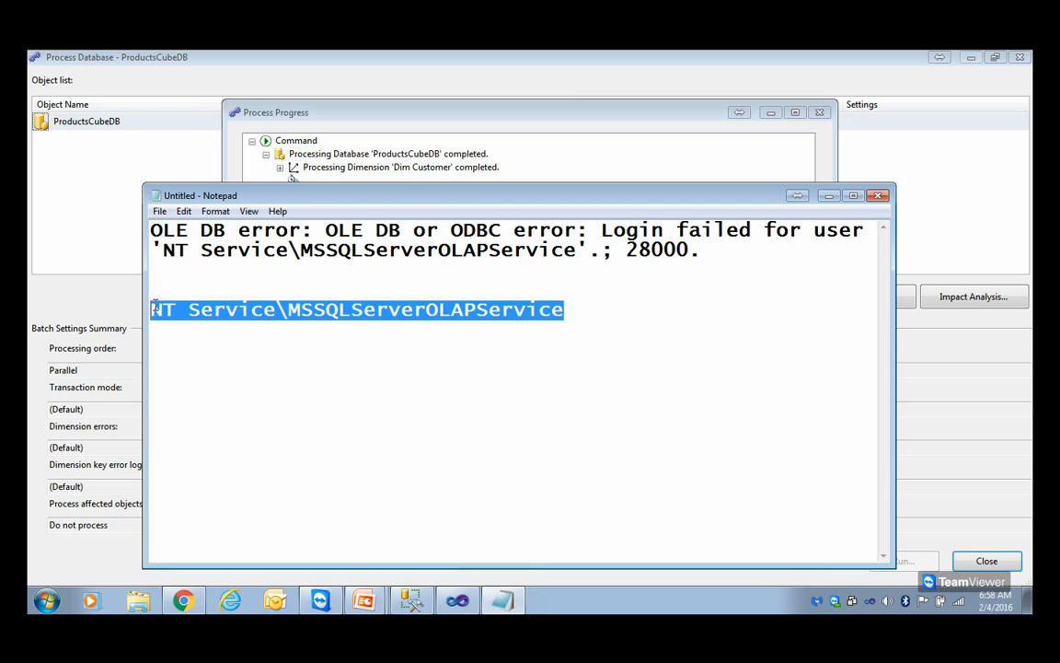
right_click(154, 309)
click(190, 357)
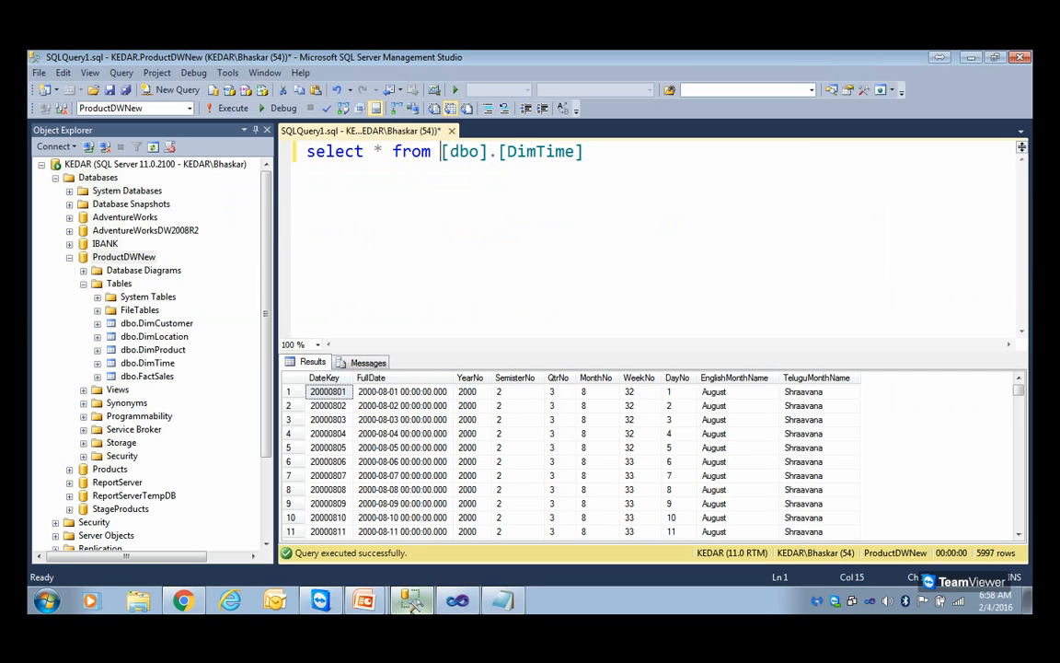
Switch to SQL Server Management Studio, collapse the expanded databases and disconnect the Analysis Services server
click(69, 257)
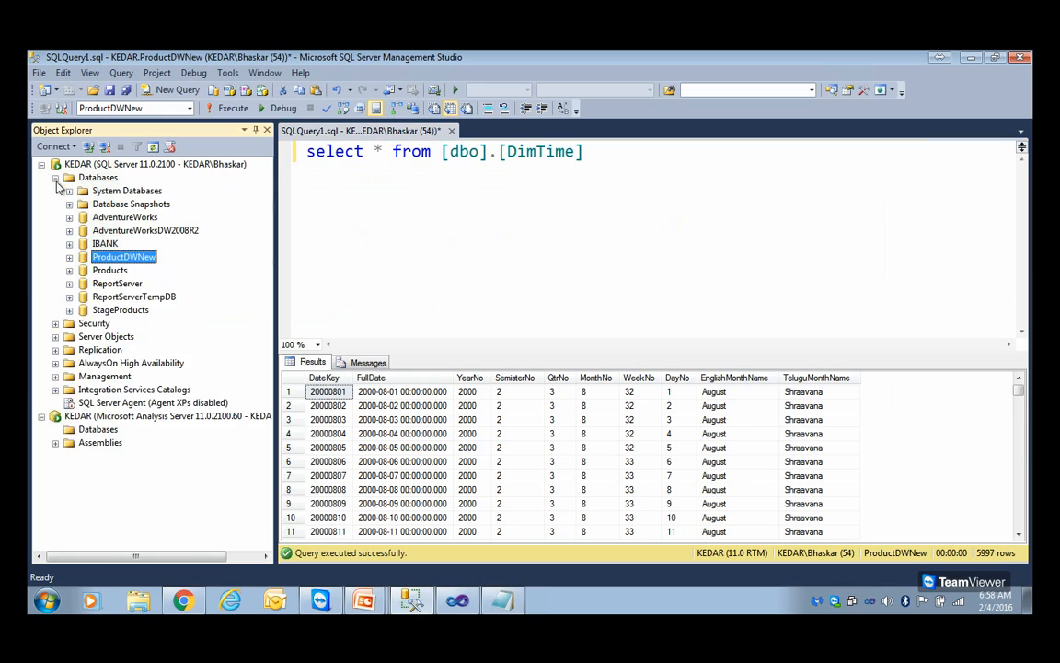
click(55, 177)
click(83, 282)
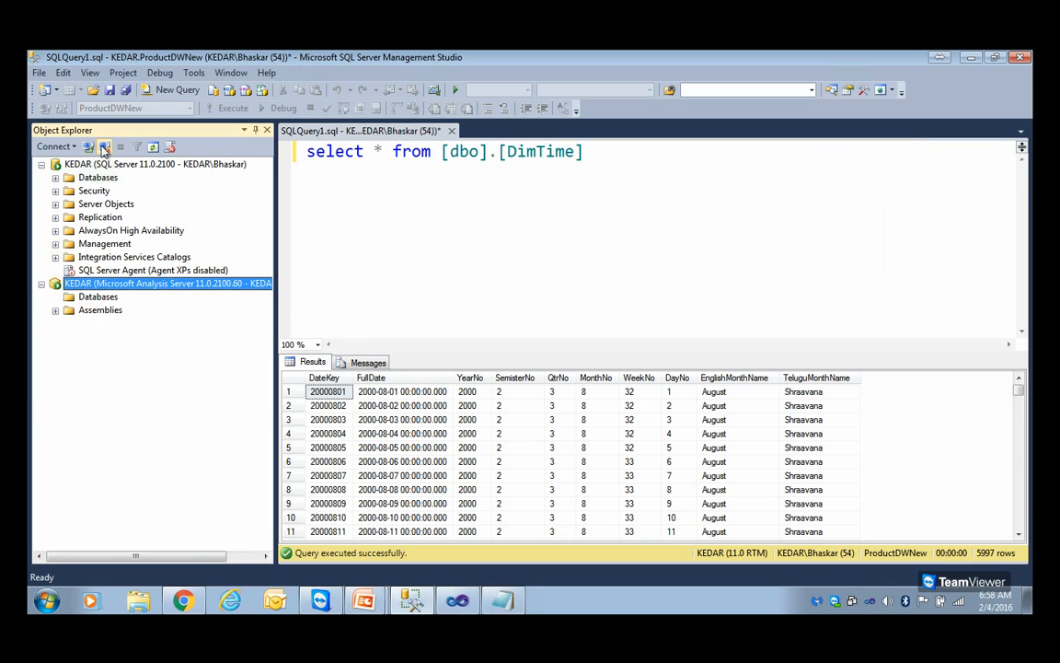
click(106, 147)
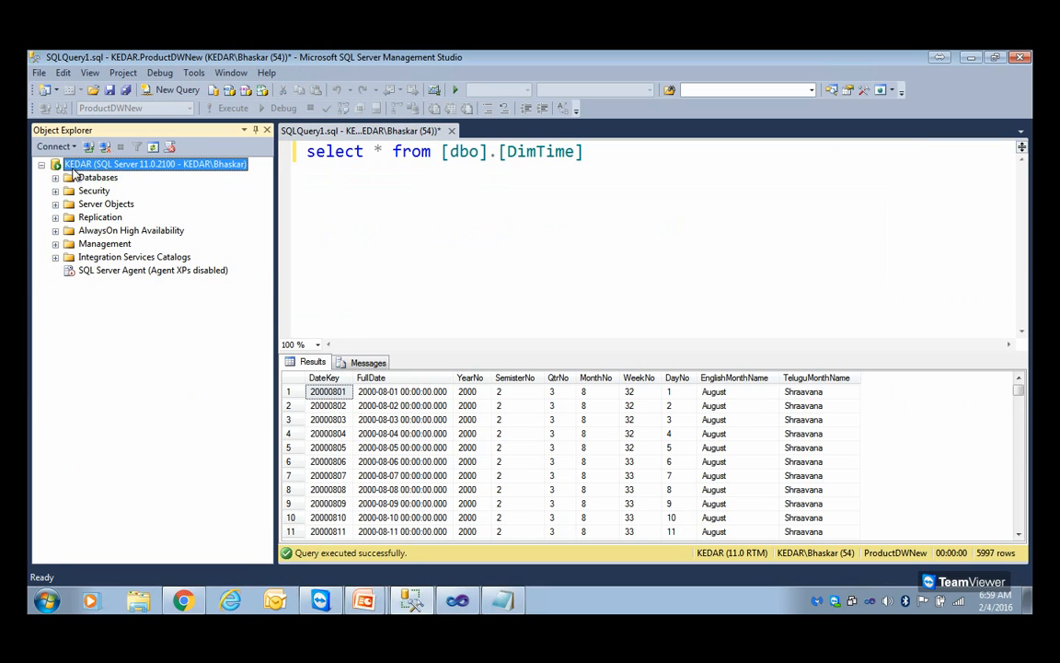
Look over the database engine's Databases folder, expand Security and display the commands available for Logins
click(94, 181)
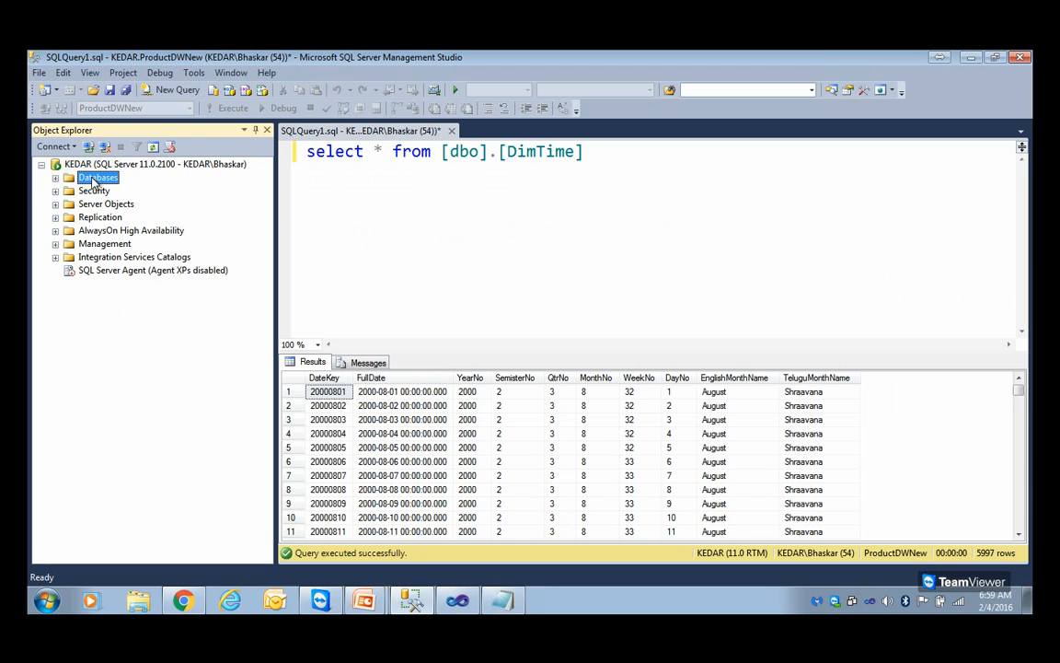
click(55, 178)
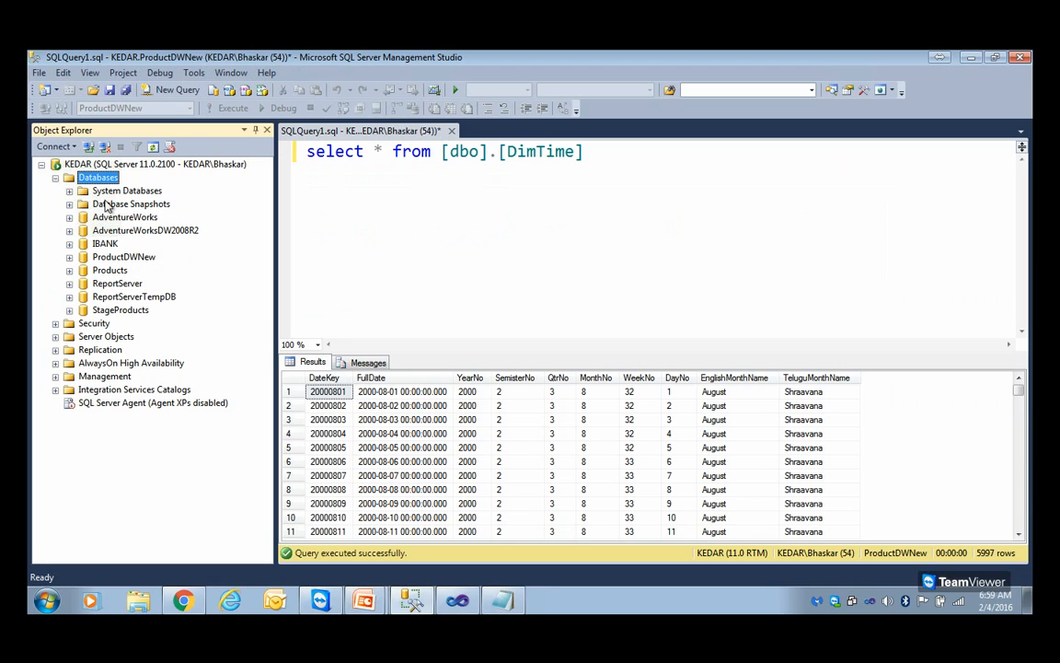
click(55, 177)
double_click(94, 190)
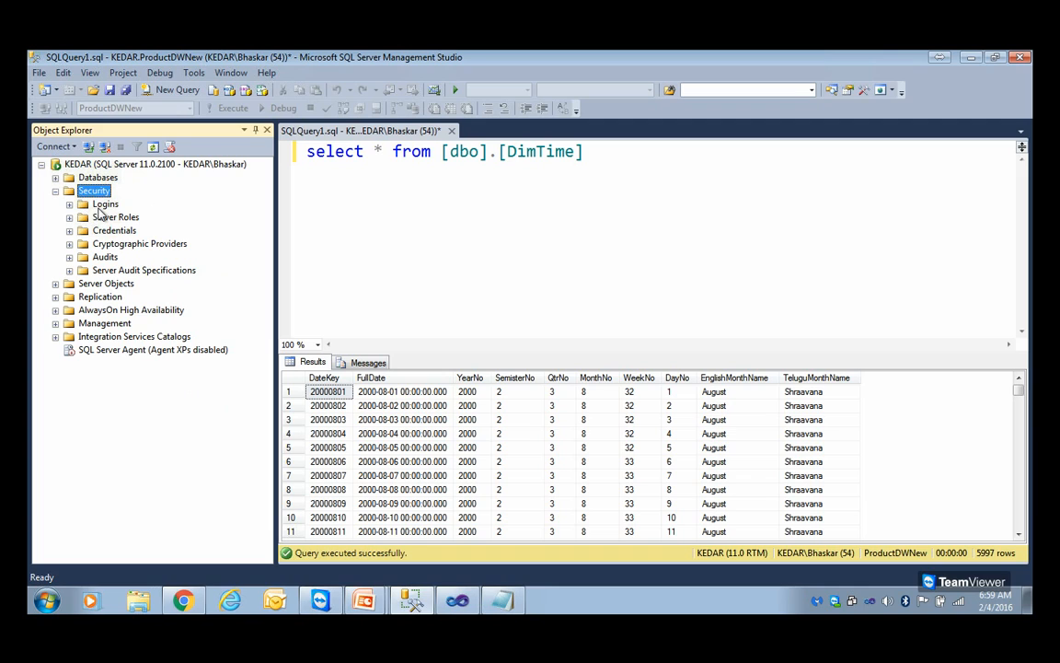
click(104, 204)
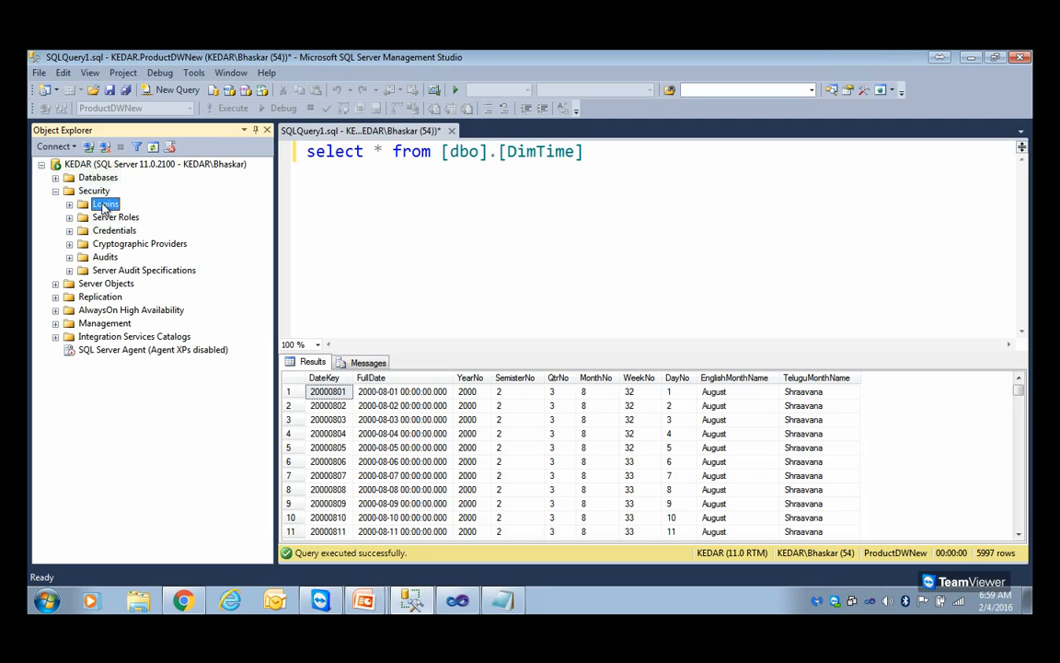
right_click(115, 205)
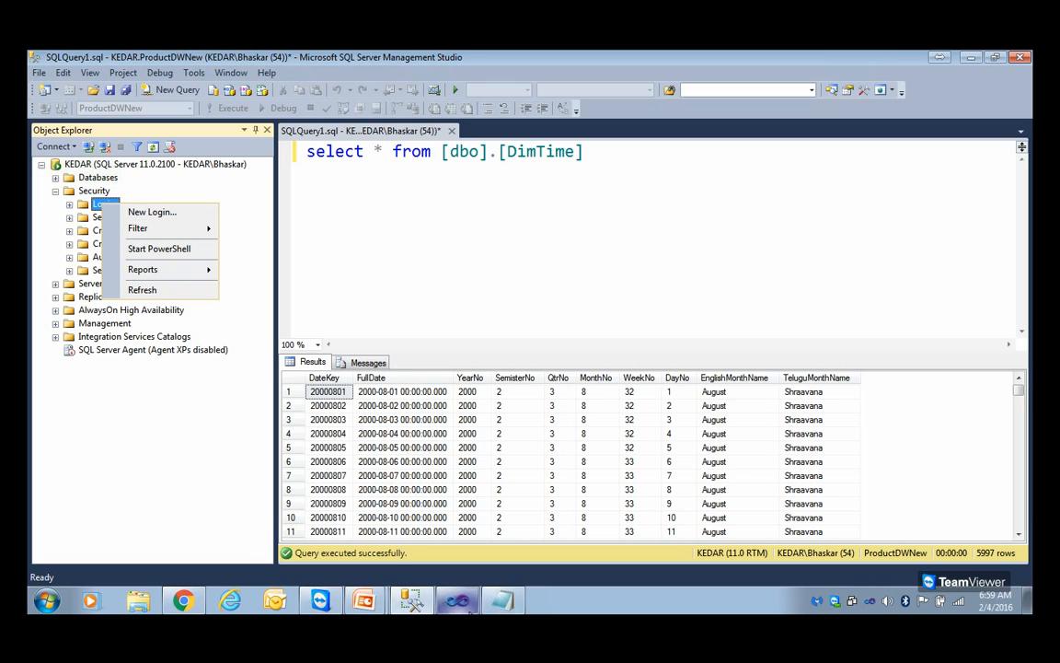
Switch back to Notepad and select the separate NT Service\MSSQLServerOLAPService line
click(500, 601)
click(362, 362)
drag(563, 309, 148, 310)
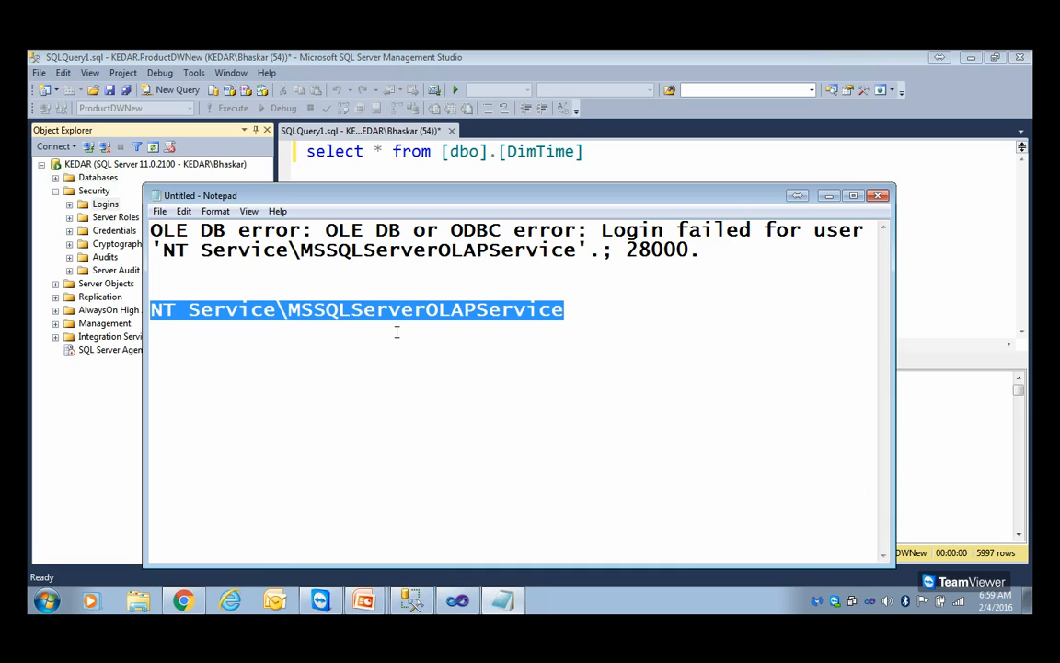
Switch back to SQL Server Management Studio, look over the ProductDWNew database's contents and collapse the Databases folder
double_click(83, 177)
double_click(120, 257)
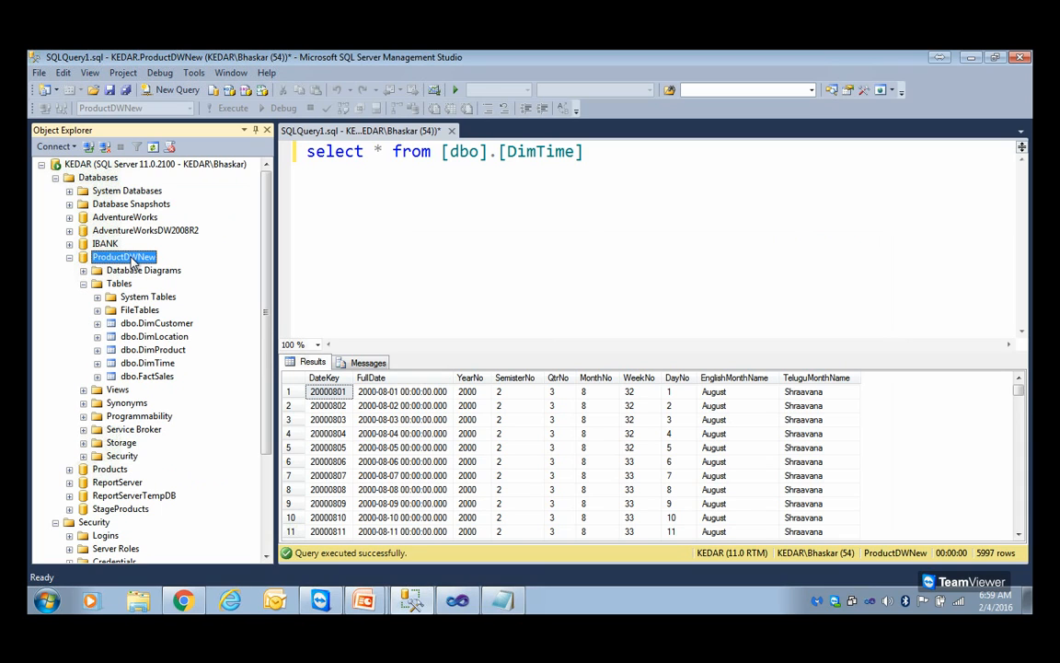
click(70, 257)
click(55, 177)
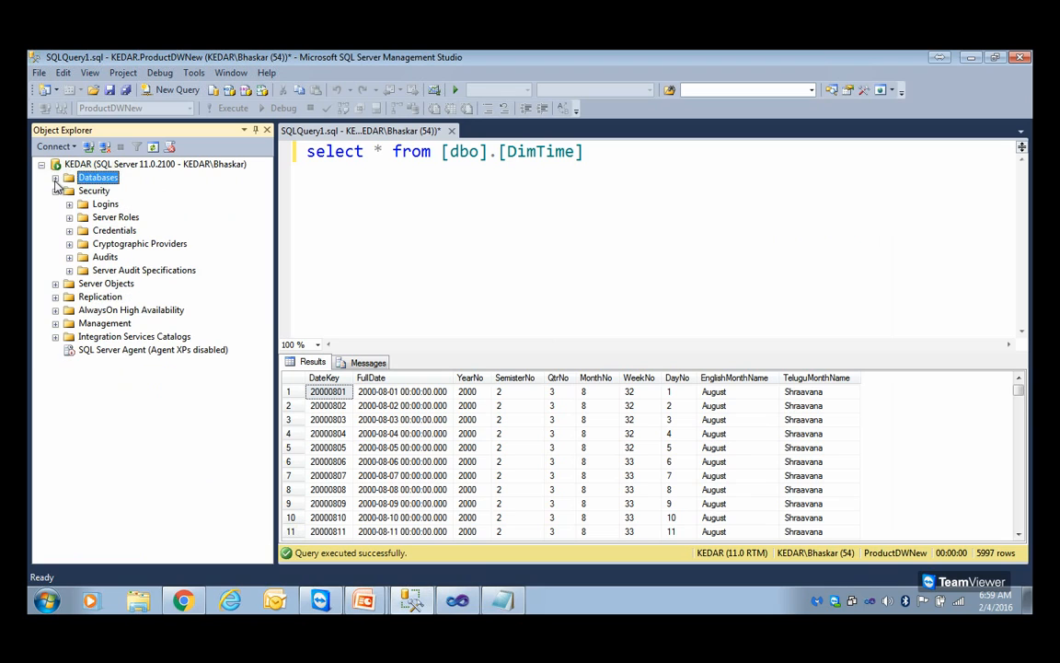
Start a new Windows-authenticated login under the server's Security and open the user or group search for its name
click(108, 206)
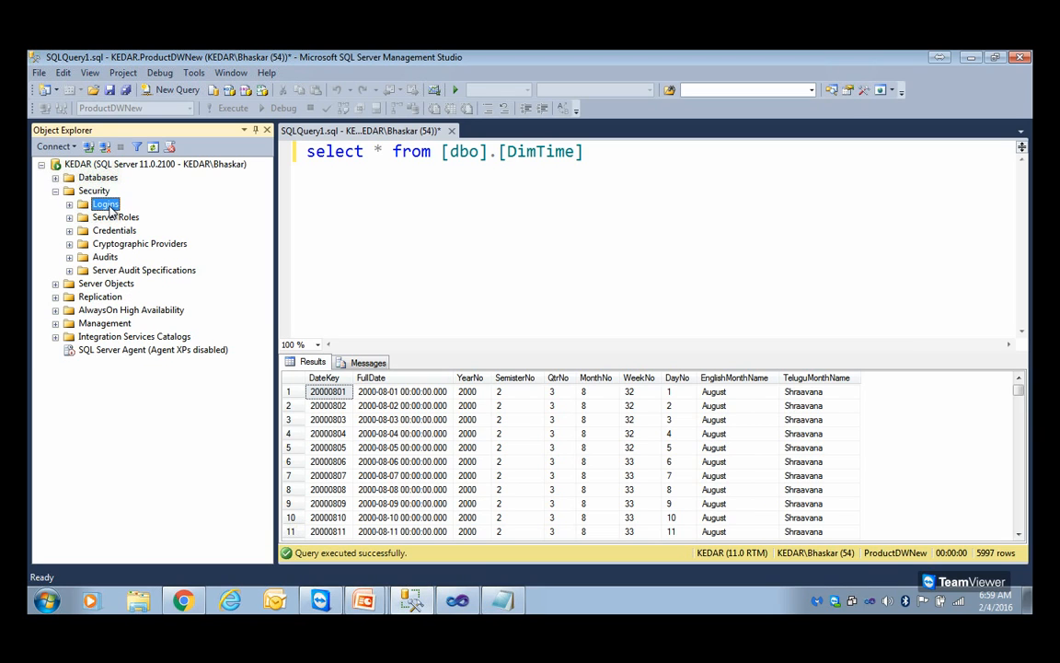
right_click(111, 208)
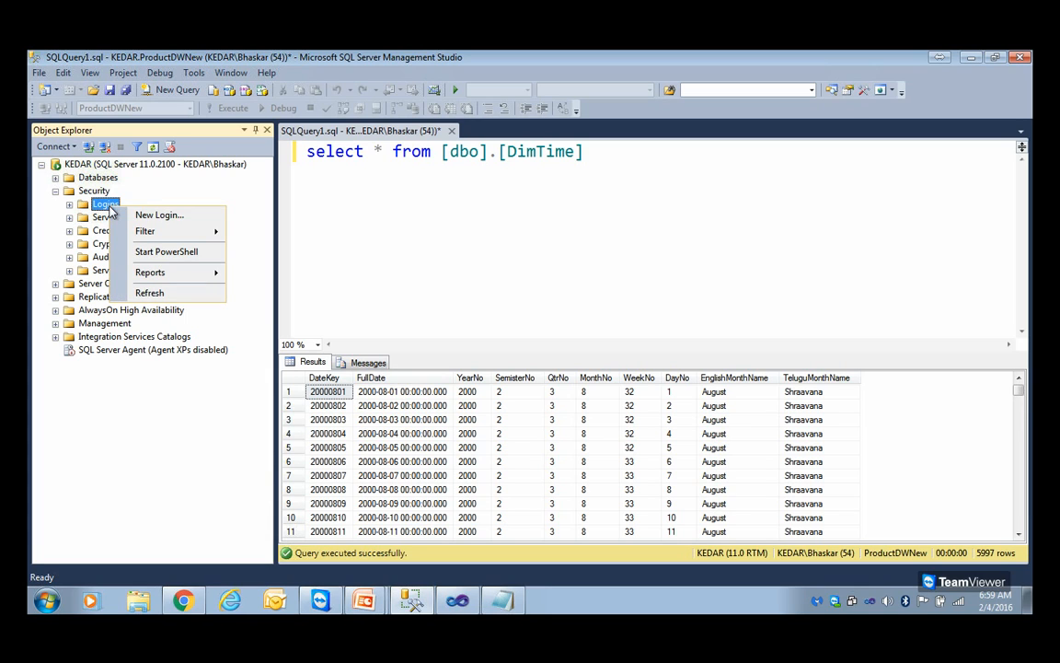
click(109, 207)
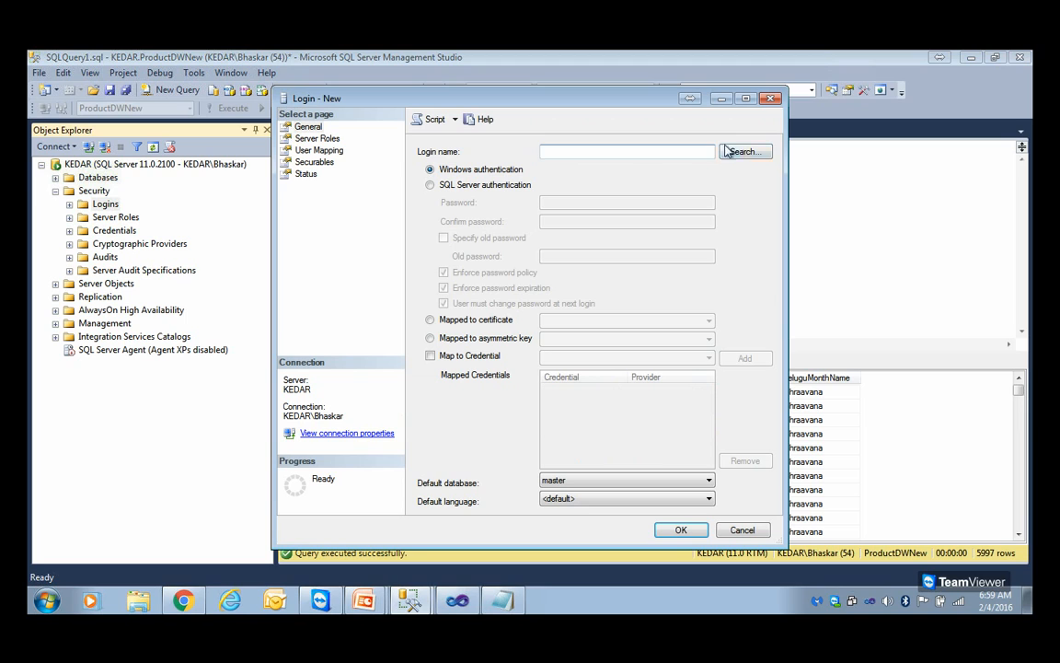
click(731, 152)
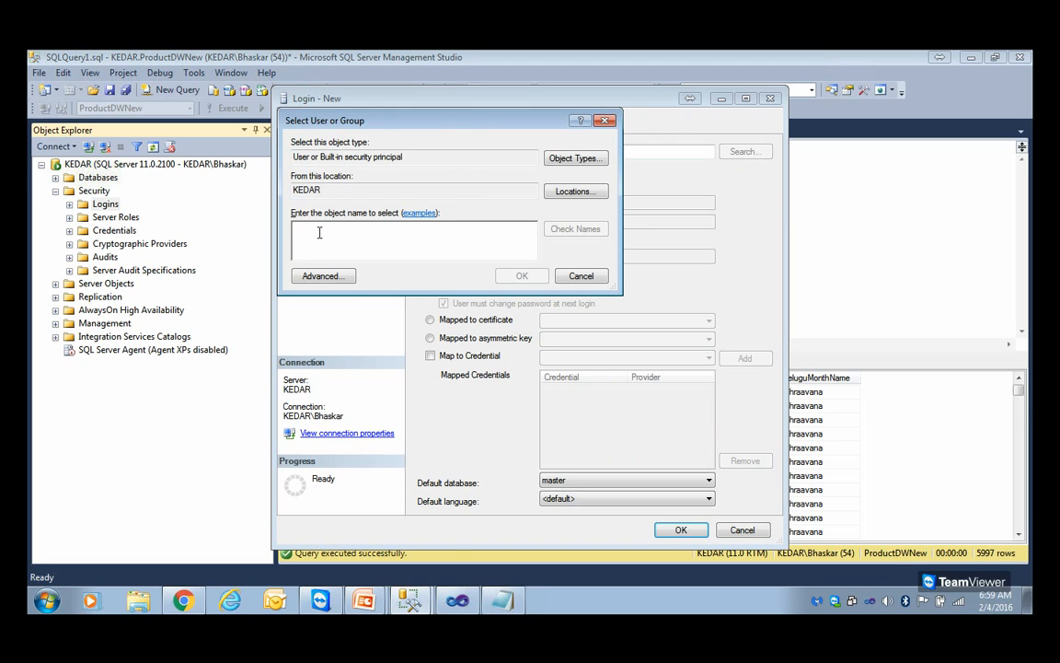
Copy NT Service\MSSQLServerOLAPService from Notepad, verify it as the object name in the user search and accept it as the login name
click(503, 602)
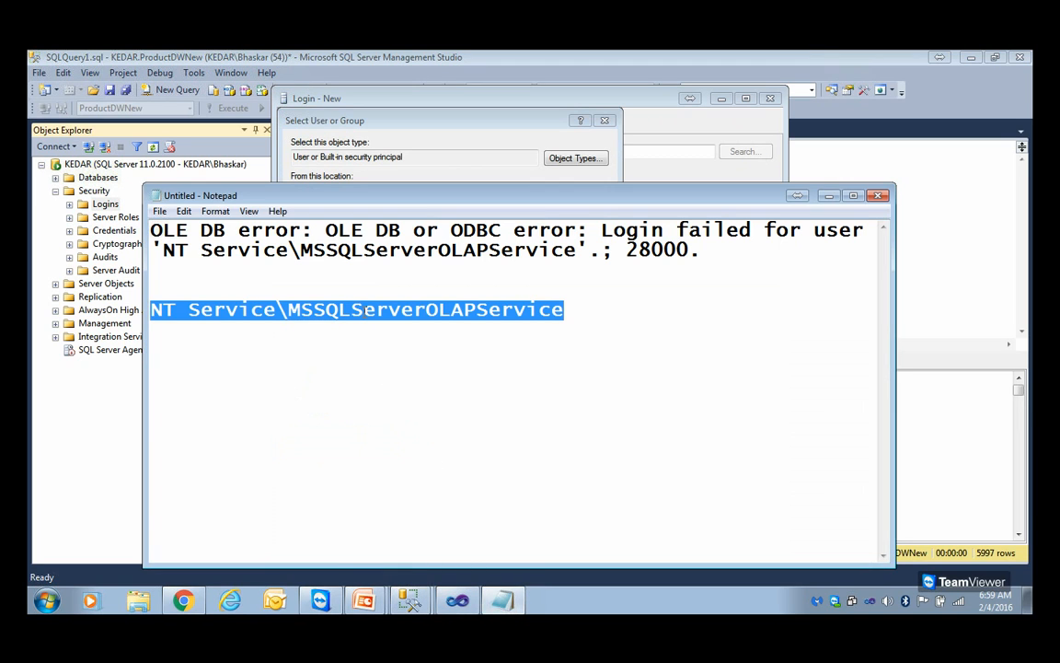
right_click(329, 278)
click(348, 325)
click(344, 158)
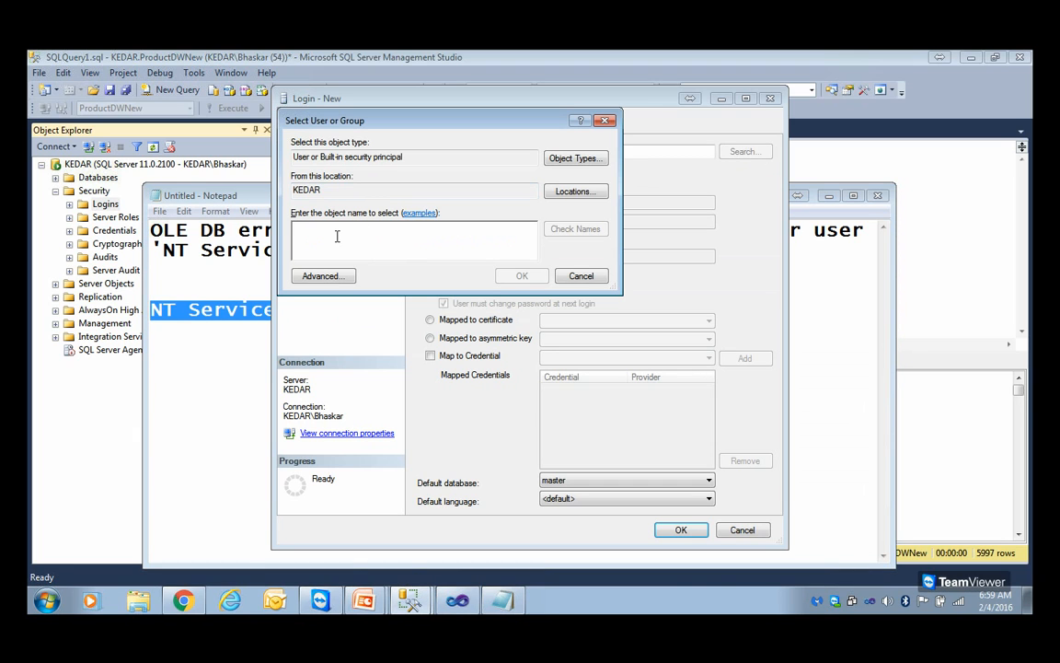
right_click(337, 237)
click(368, 278)
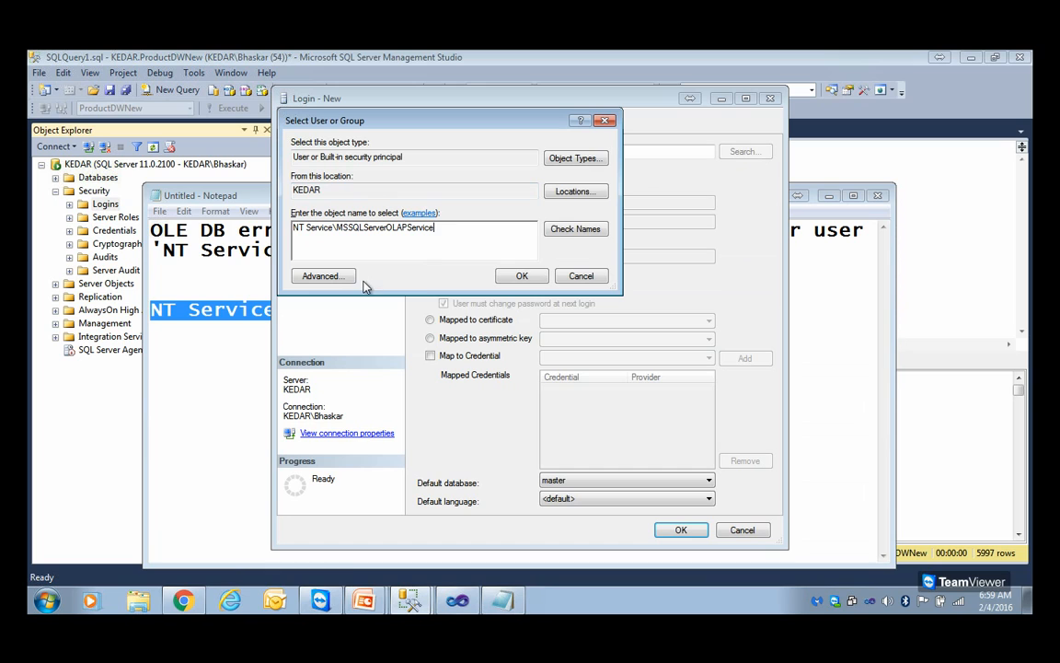
click(575, 228)
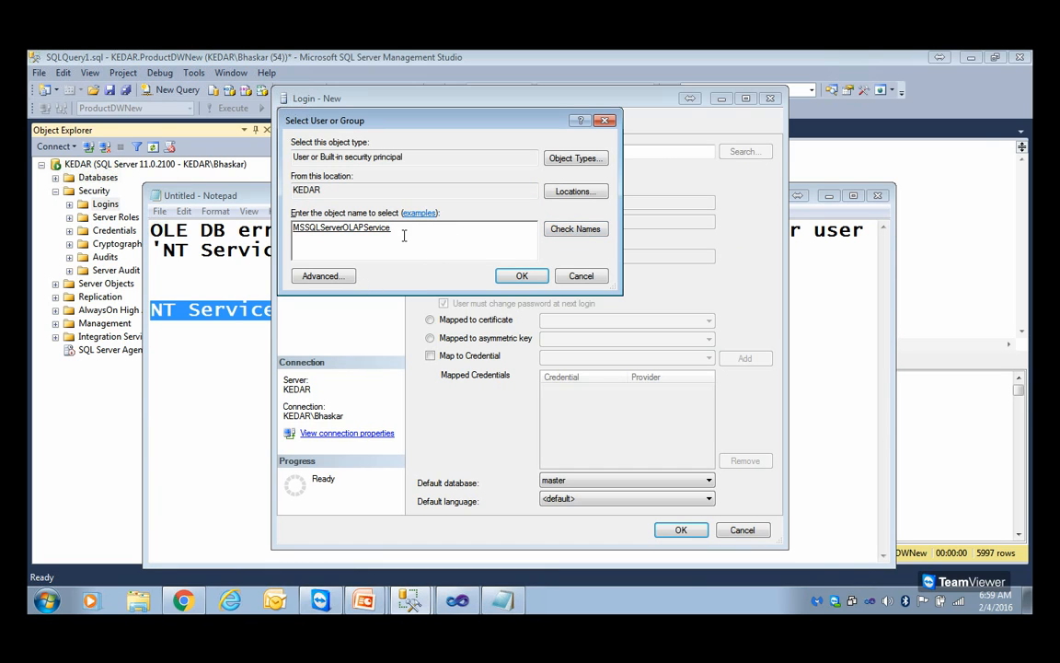
drag(395, 231, 292, 230)
click(521, 276)
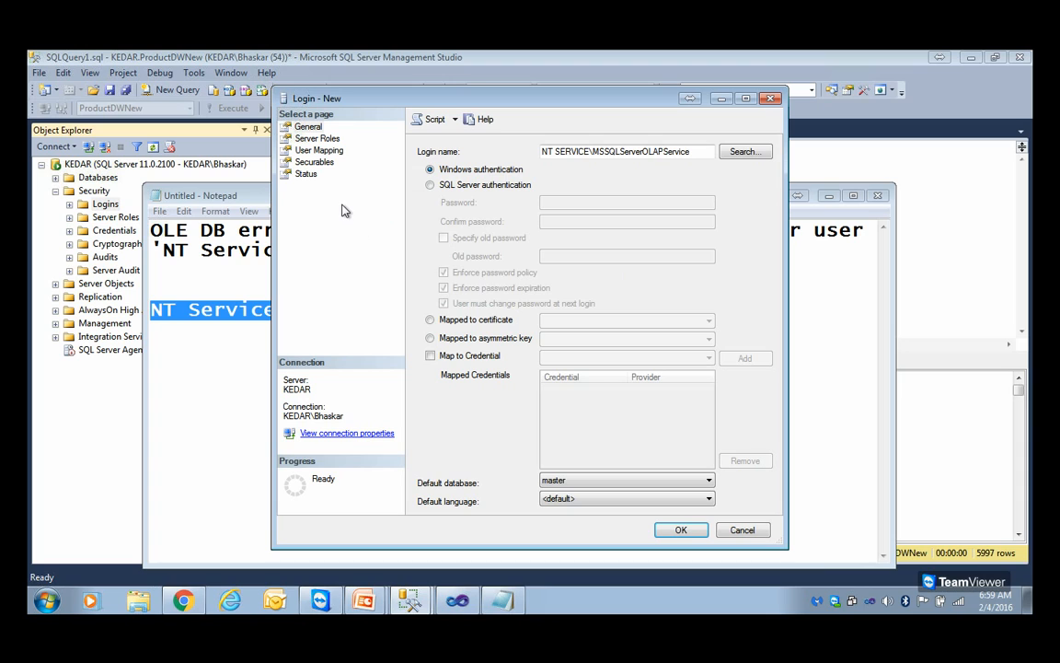
Grant the new login the sysadmin server role alongside public and create the login
click(324, 139)
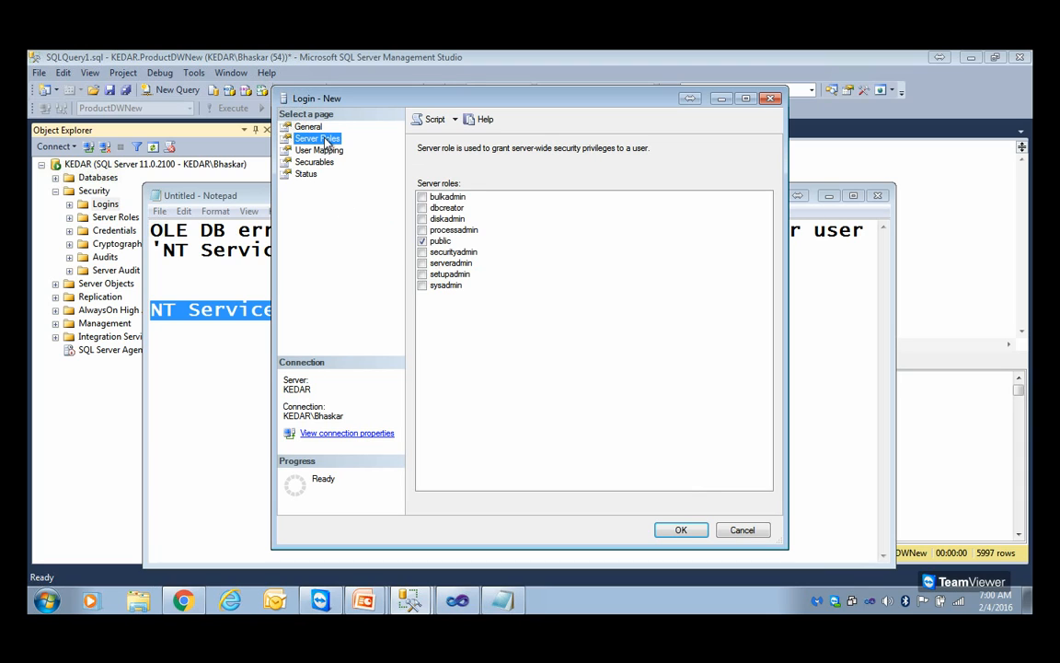
click(422, 285)
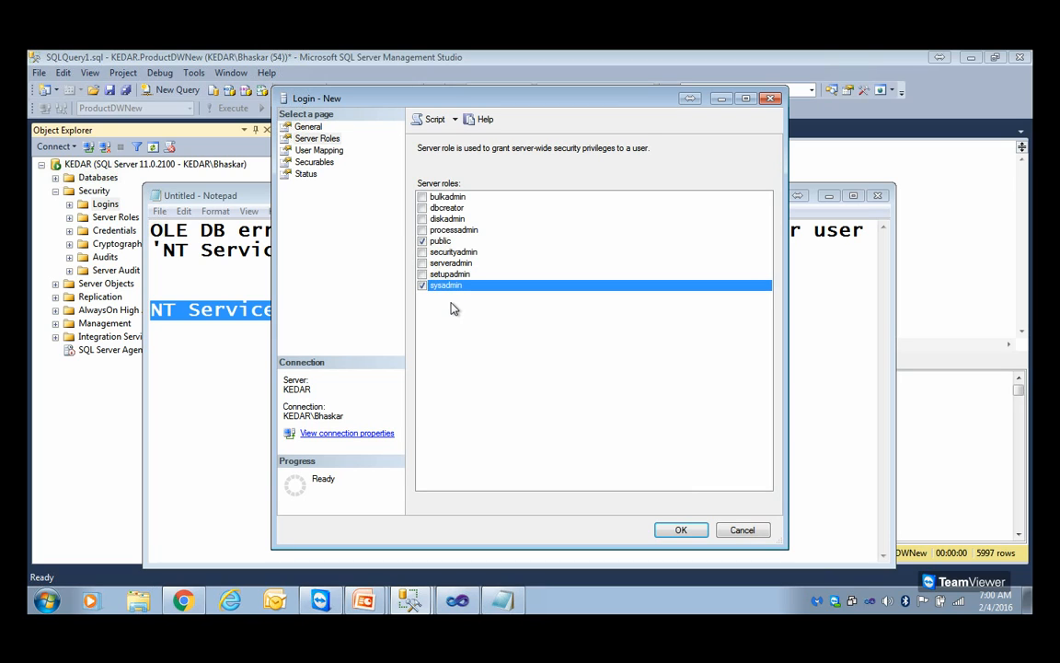
click(439, 243)
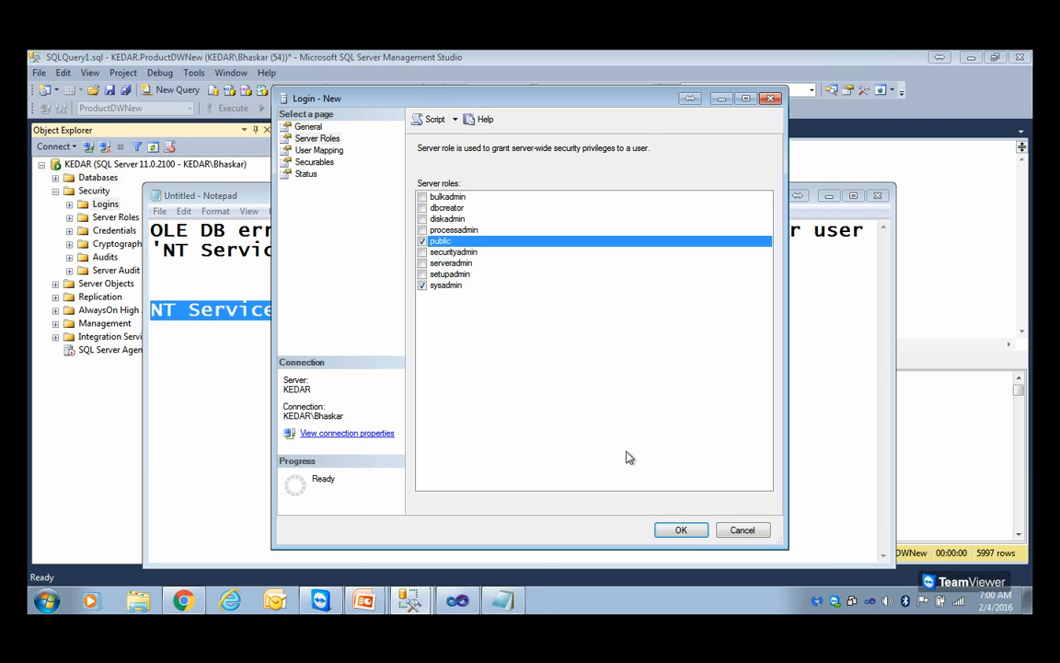
click(683, 531)
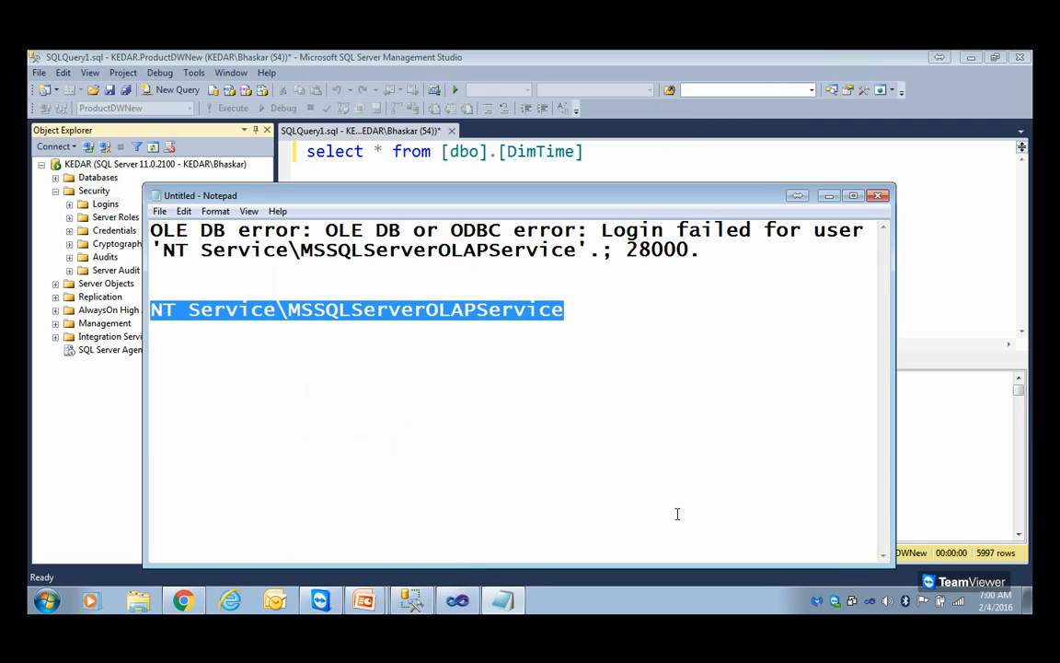
Switch to Visual Studio, close the earlier ProductsCubeDB processing windows and build the SSASforSarala project
click(822, 294)
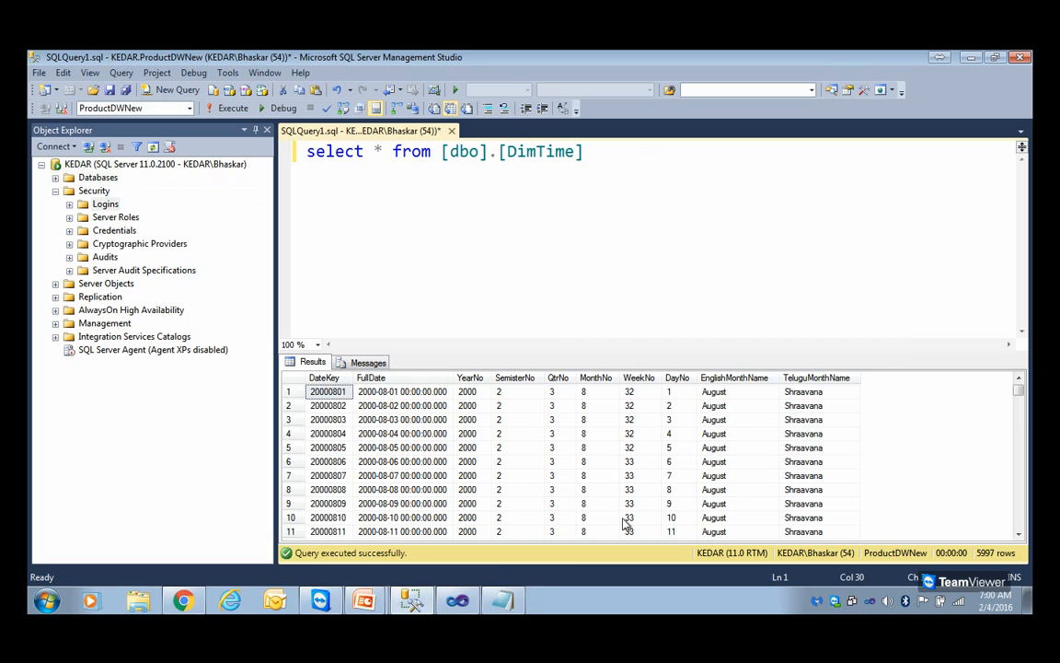
click(460, 602)
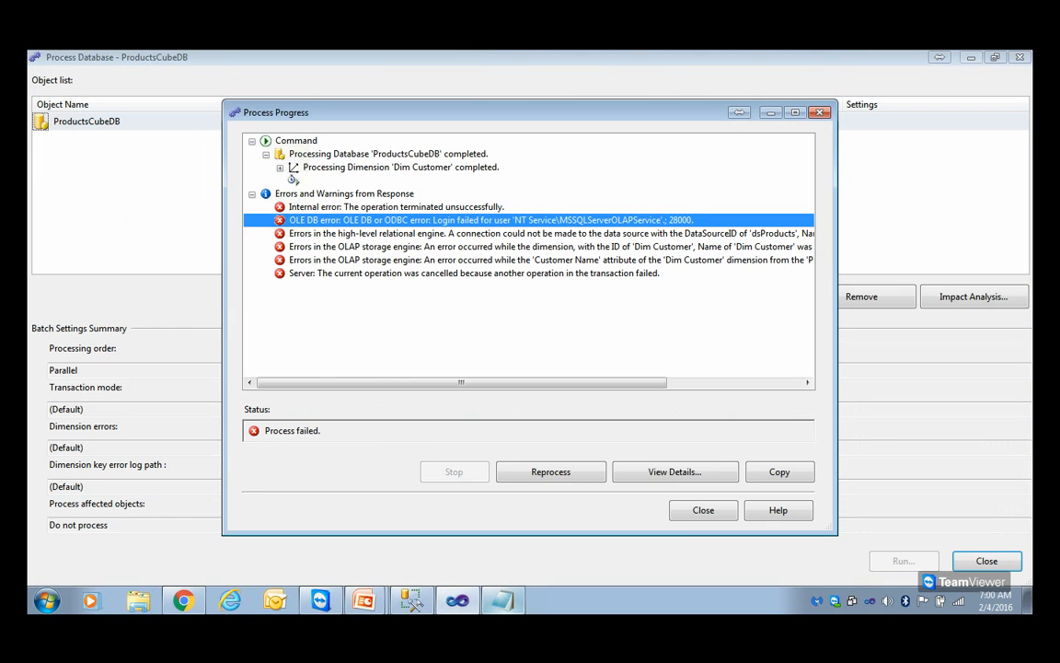
click(703, 510)
click(986, 561)
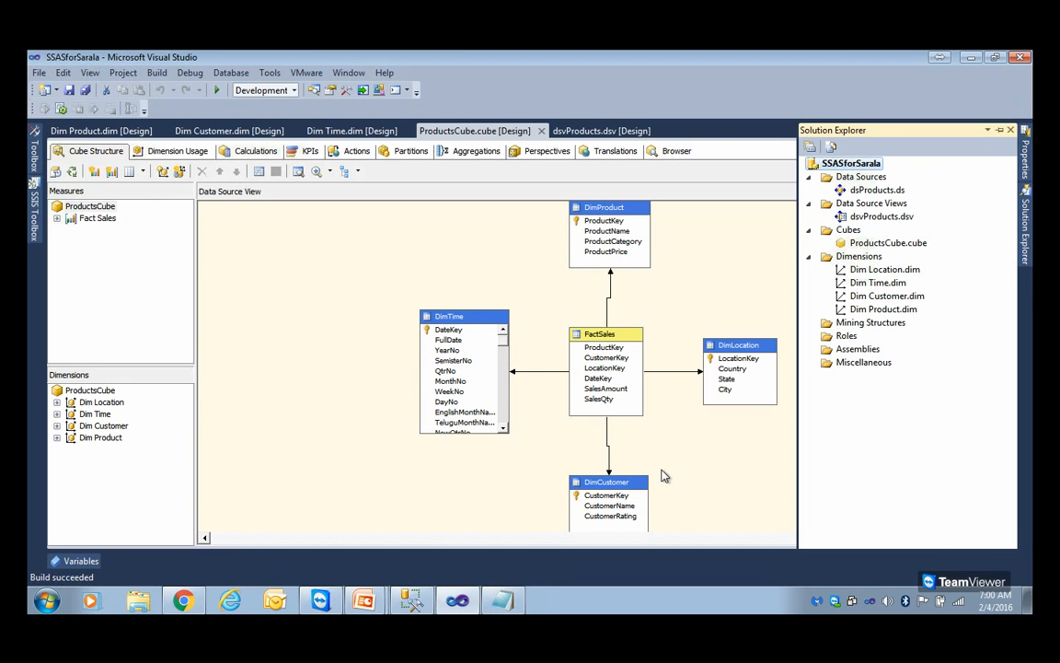
right_click(854, 168)
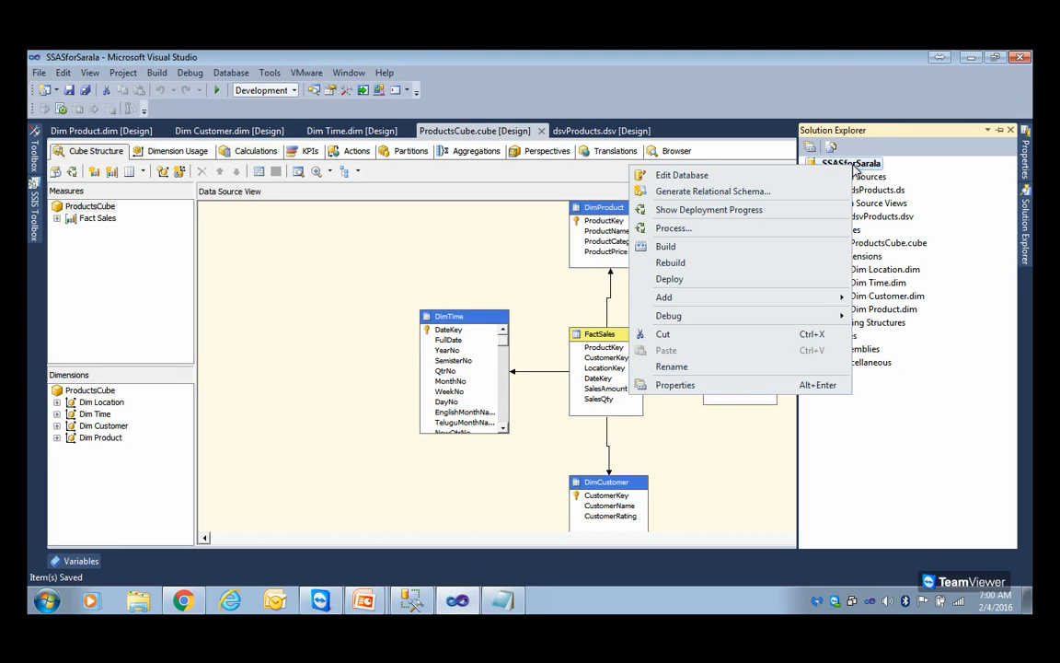
click(692, 250)
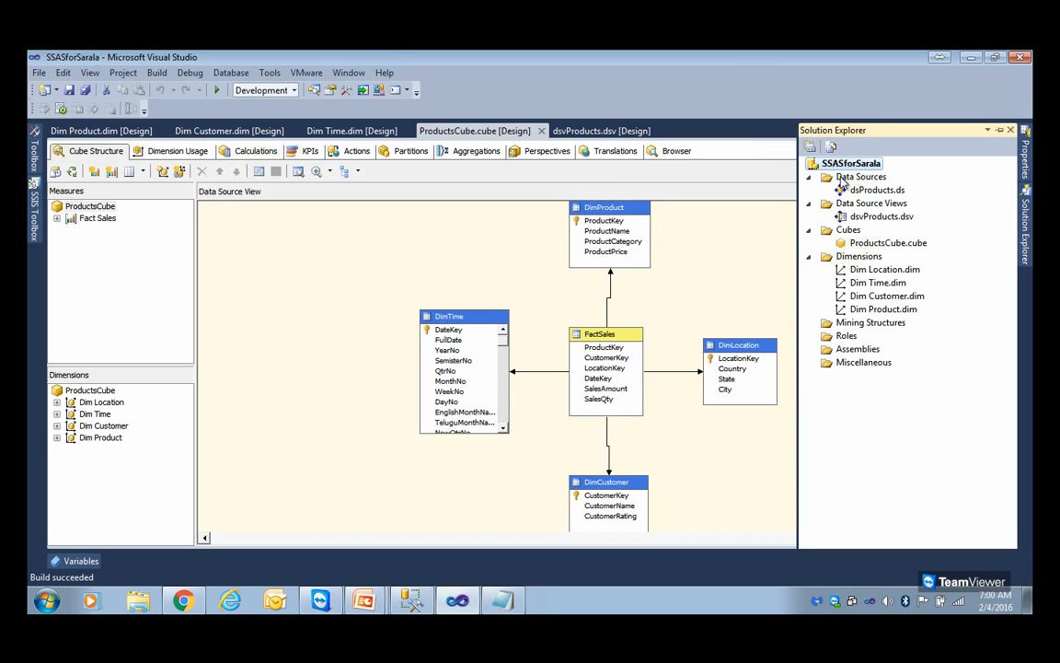
Process the ProductsCubeDB database with the Process Full option and close the processing windows
right_click(865, 167)
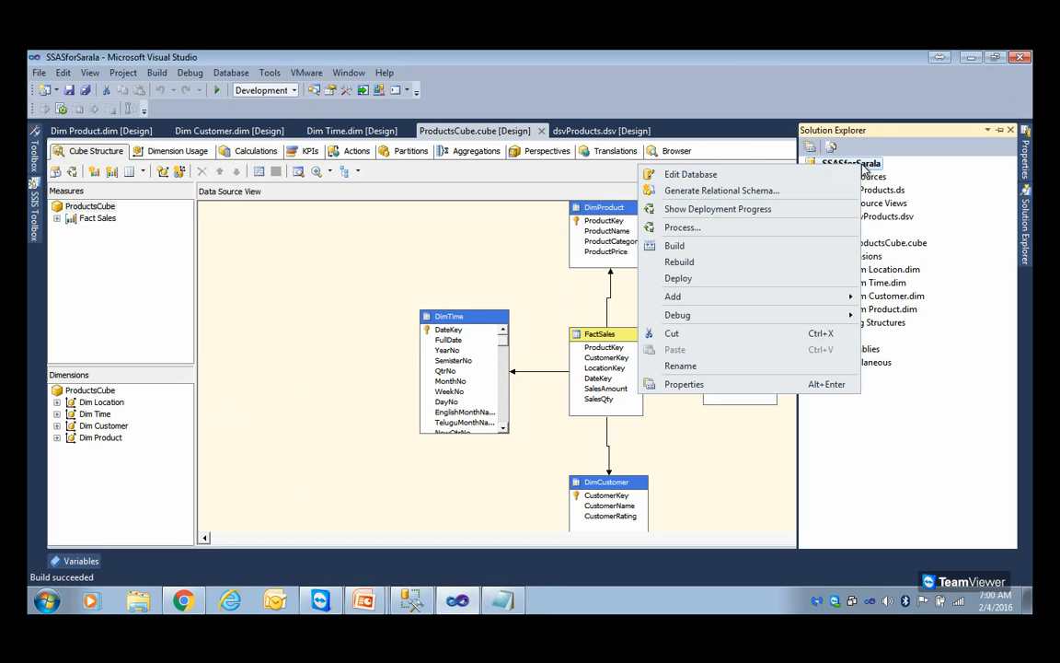
click(681, 227)
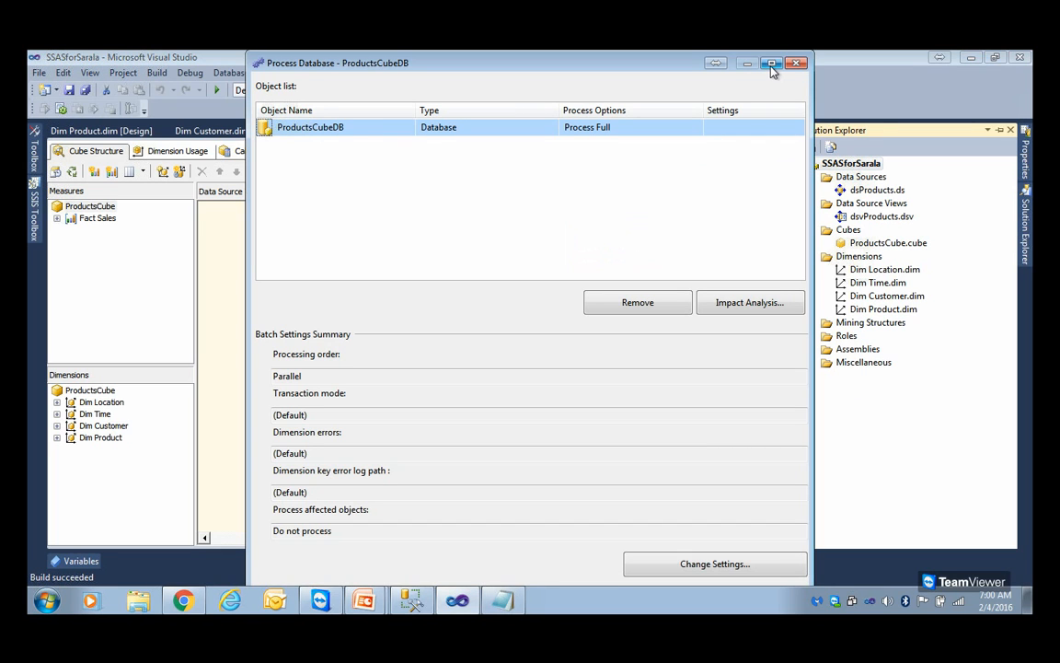
click(771, 64)
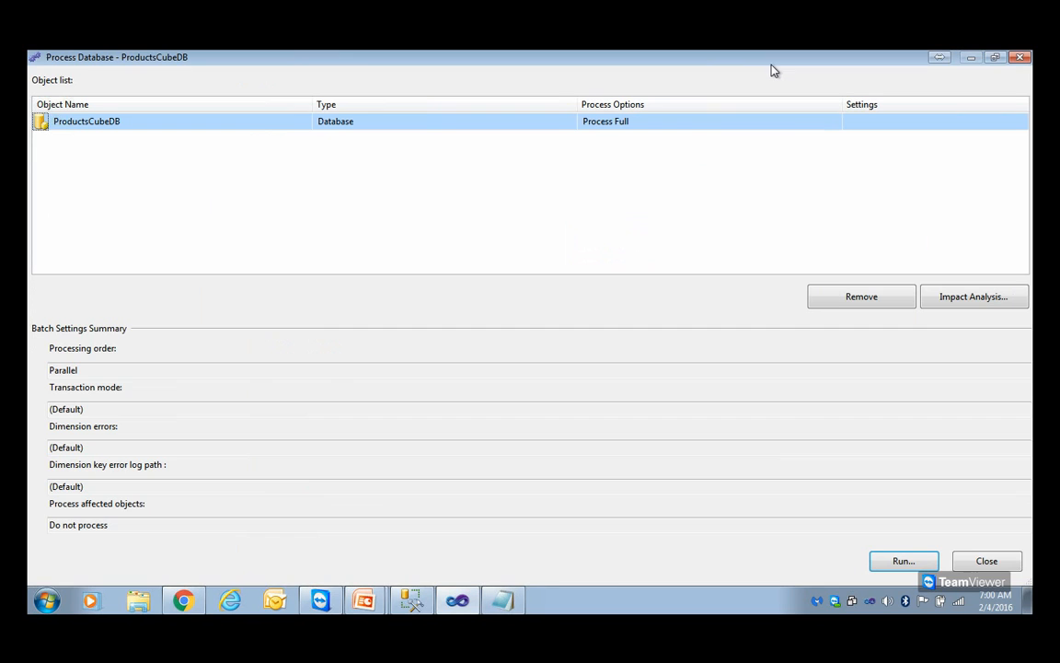
click(921, 569)
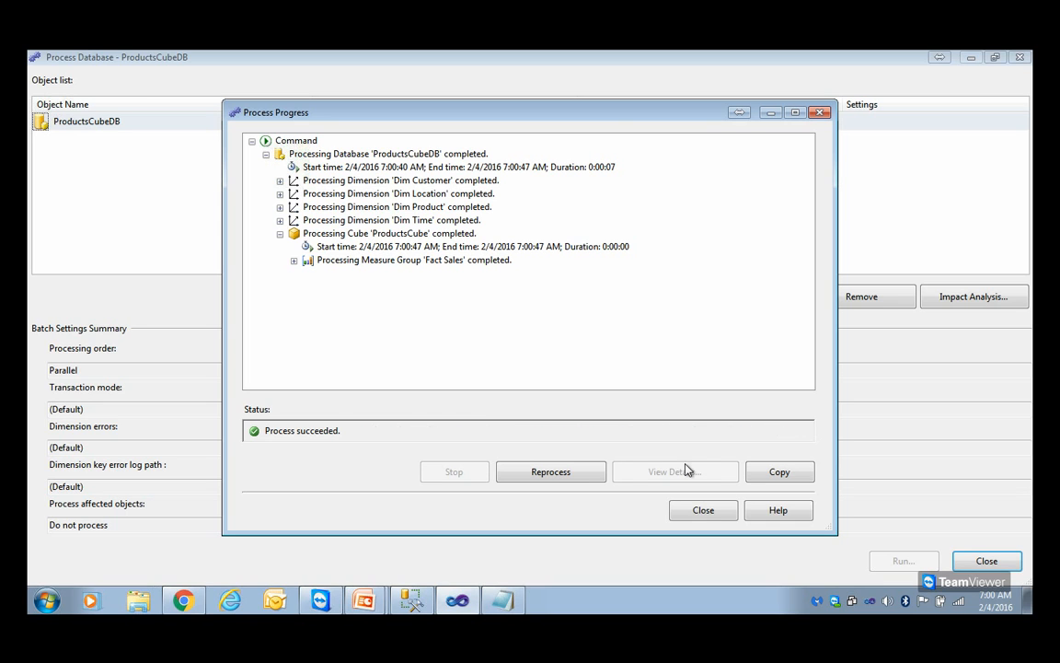
click(704, 512)
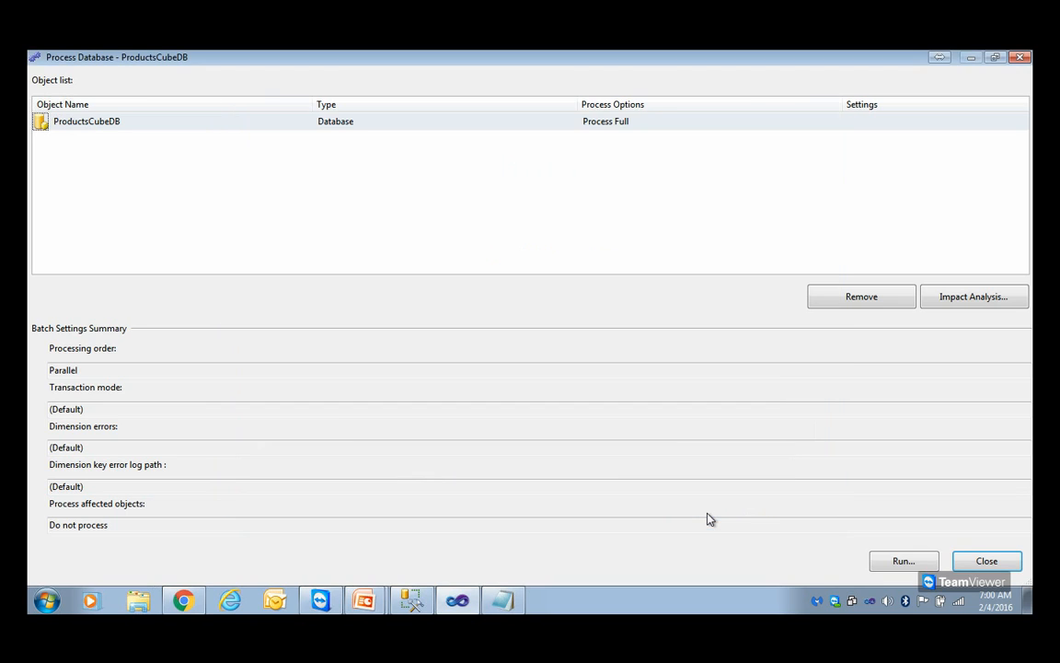
click(984, 560)
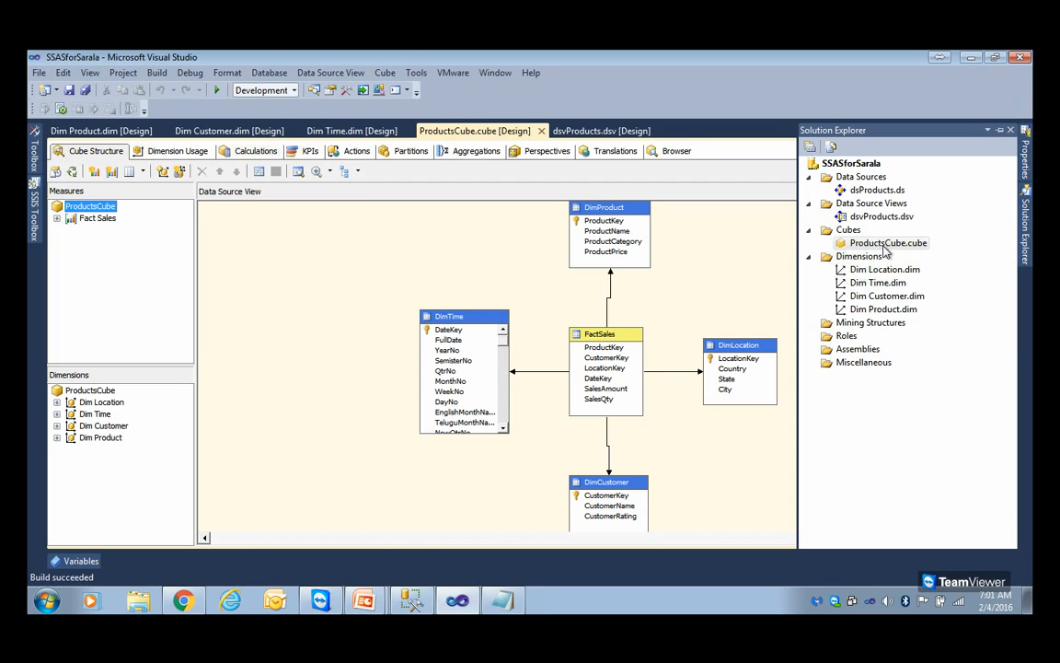
Browse ProductsCube and add the Sales Amount measure from Fact Sales to the query
click(672, 151)
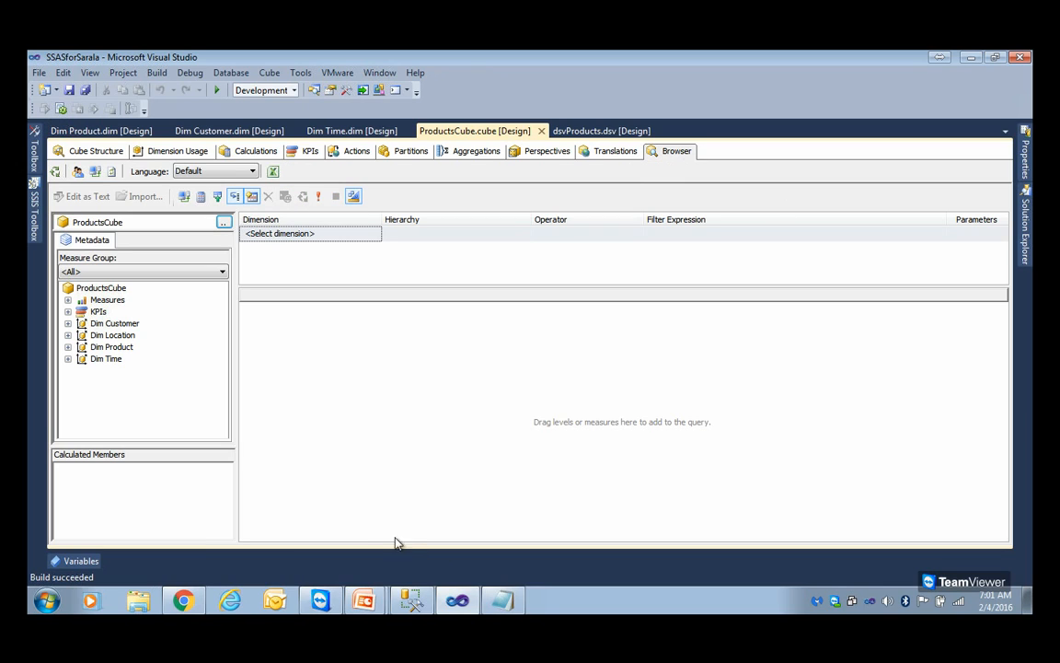
click(95, 173)
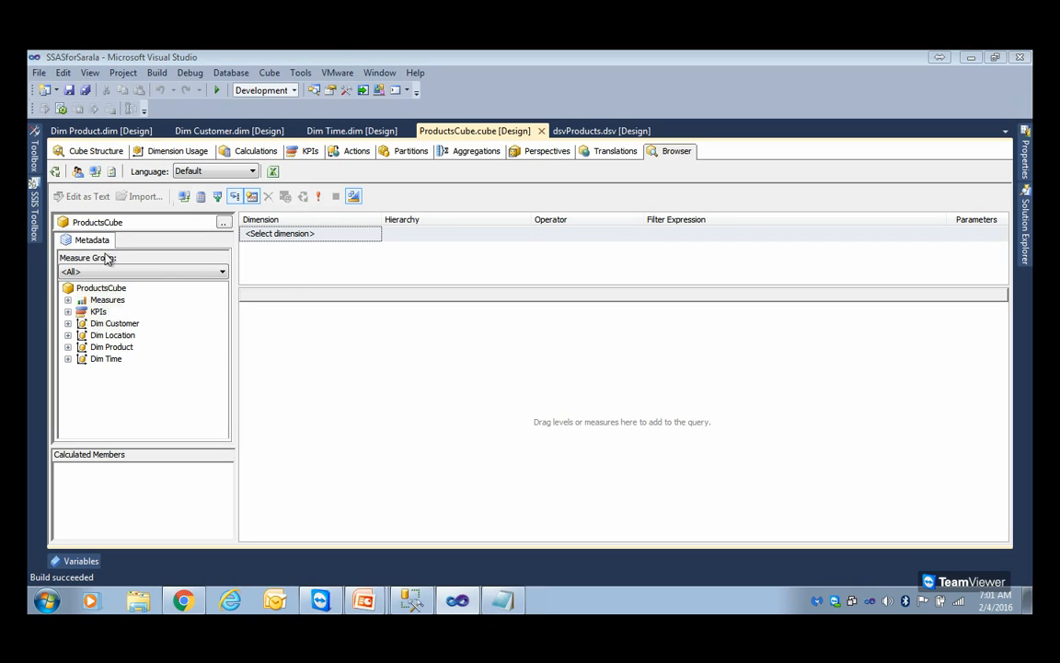
click(68, 300)
click(82, 311)
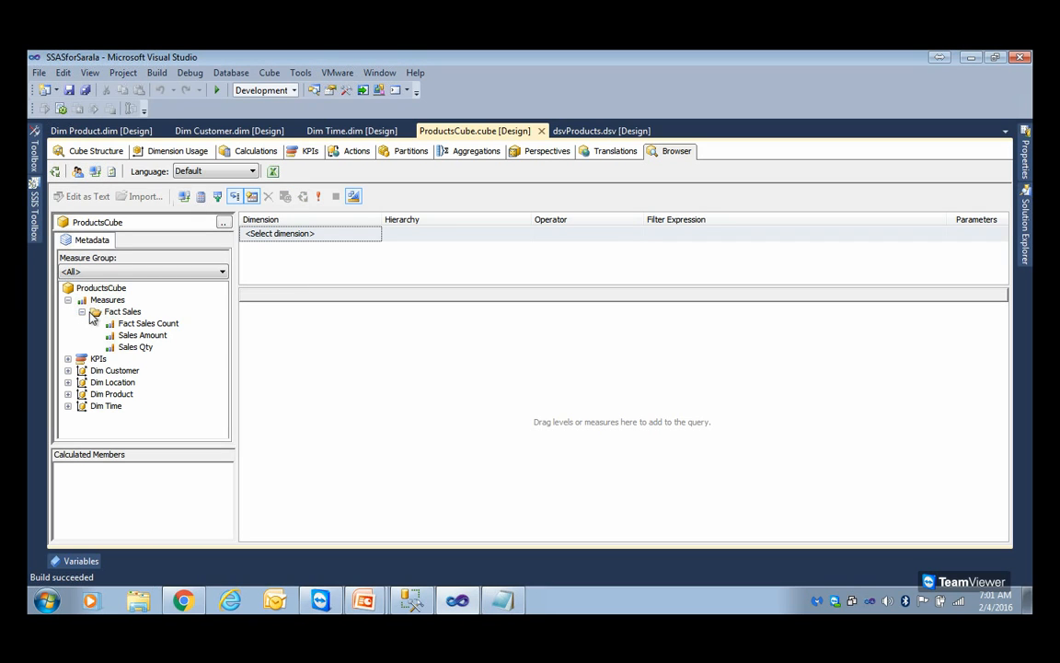
drag(142, 335, 290, 364)
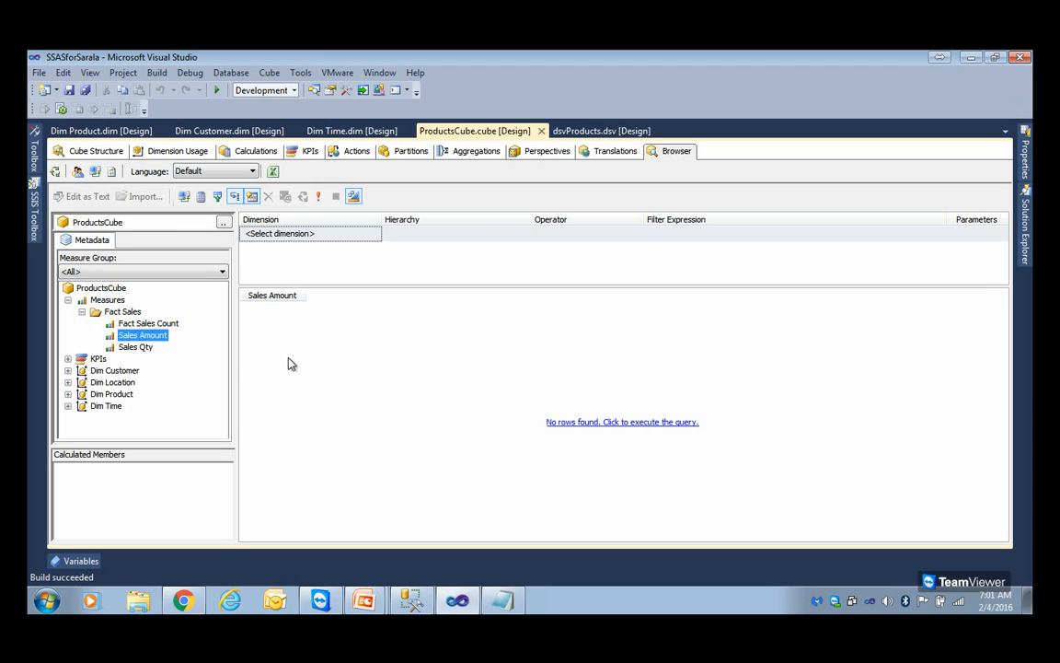
drag(147, 346, 280, 357)
Add the City attribute of Dim Location to the cube browser query
click(67, 381)
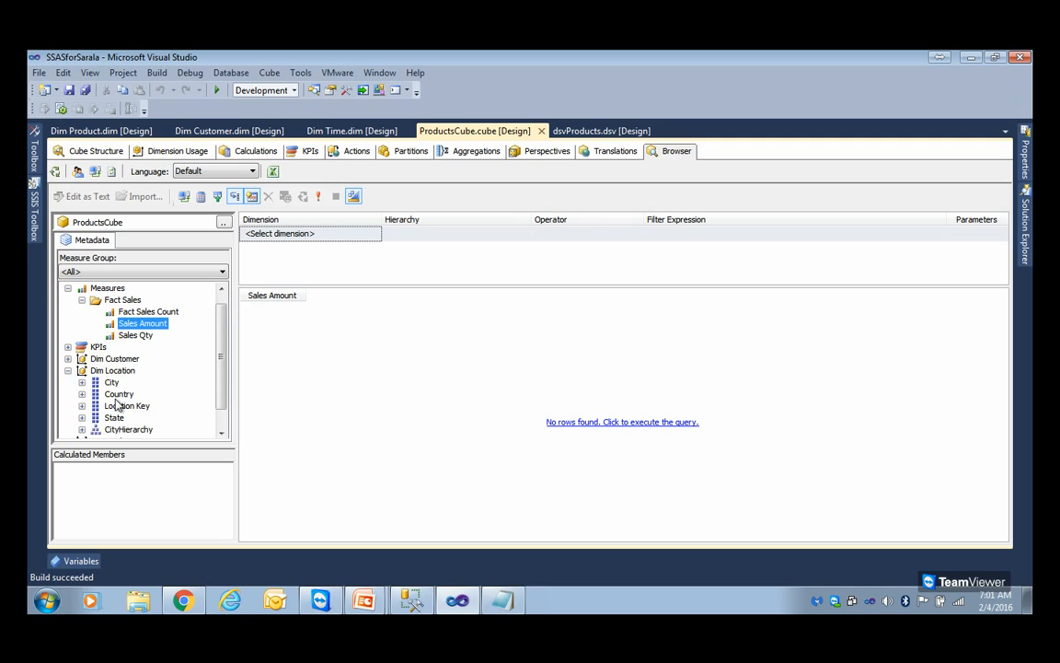
click(112, 383)
drag(112, 383, 293, 357)
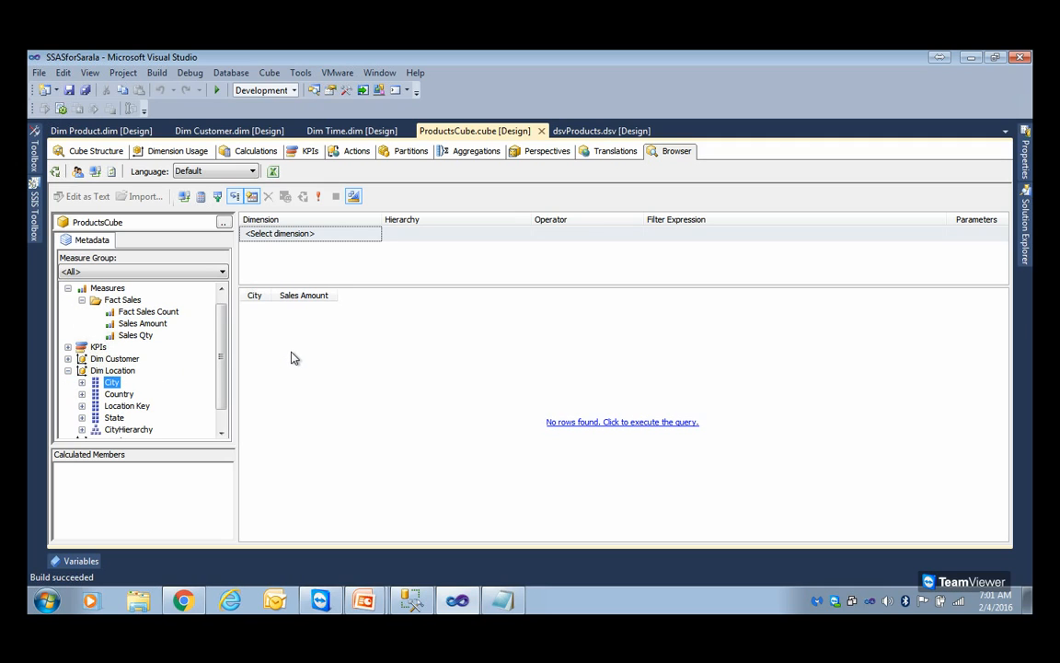
Switch to SQL Server Management Studio, collapse Security and expand the ProductDWNew database to view its tables
click(411, 600)
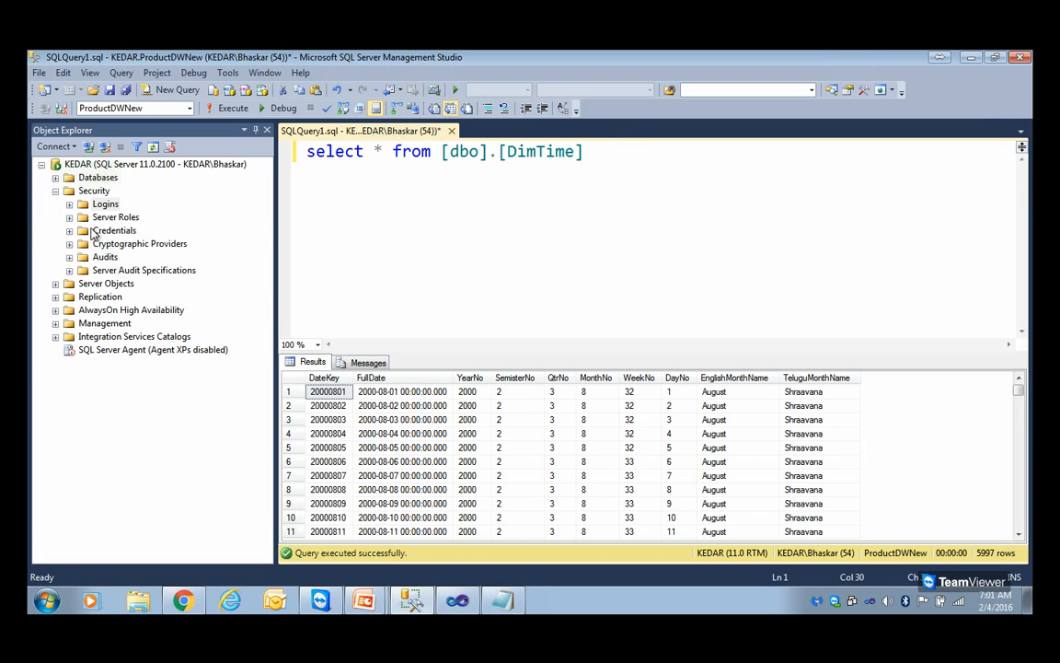
click(56, 191)
click(55, 176)
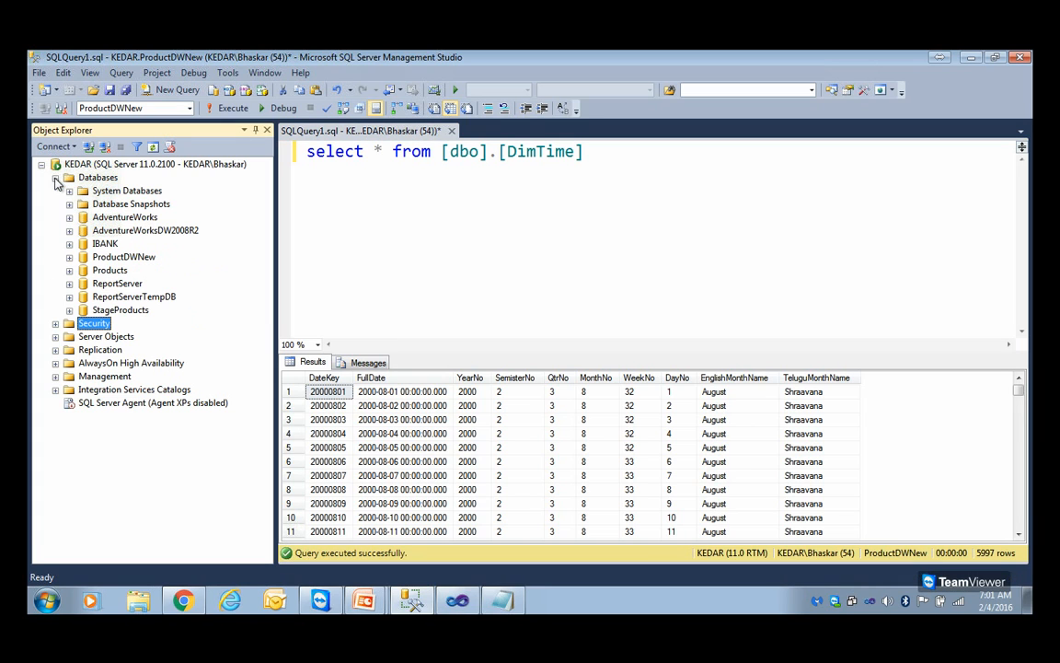
double_click(106, 257)
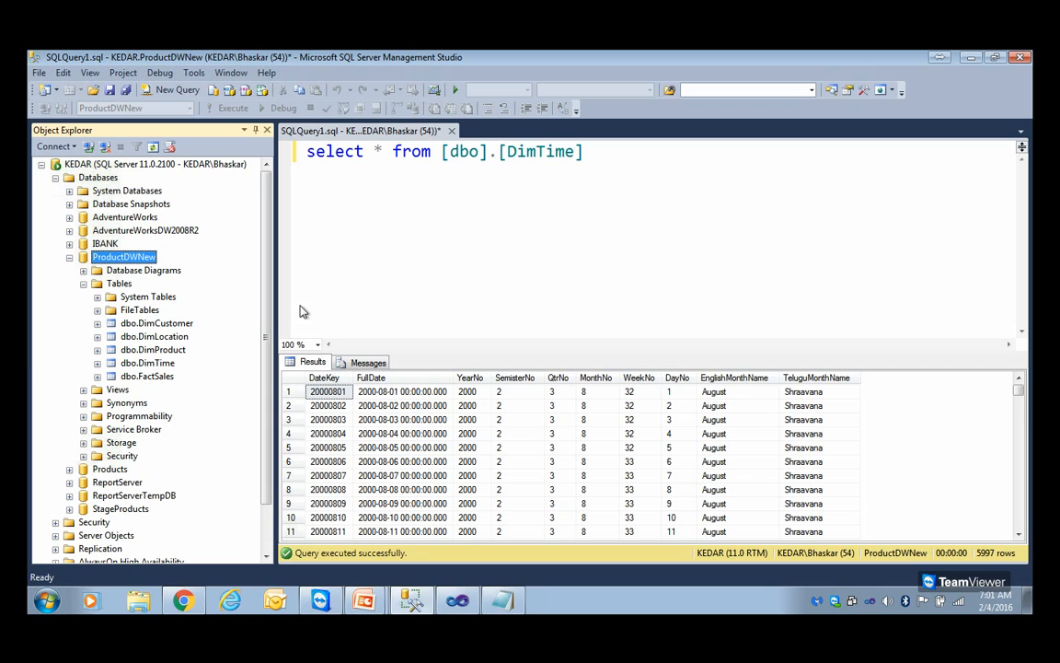
Change the query to select all columns from [dbo].[FactSales] instead of DimTime and execute it
drag(443, 151, 609, 151)
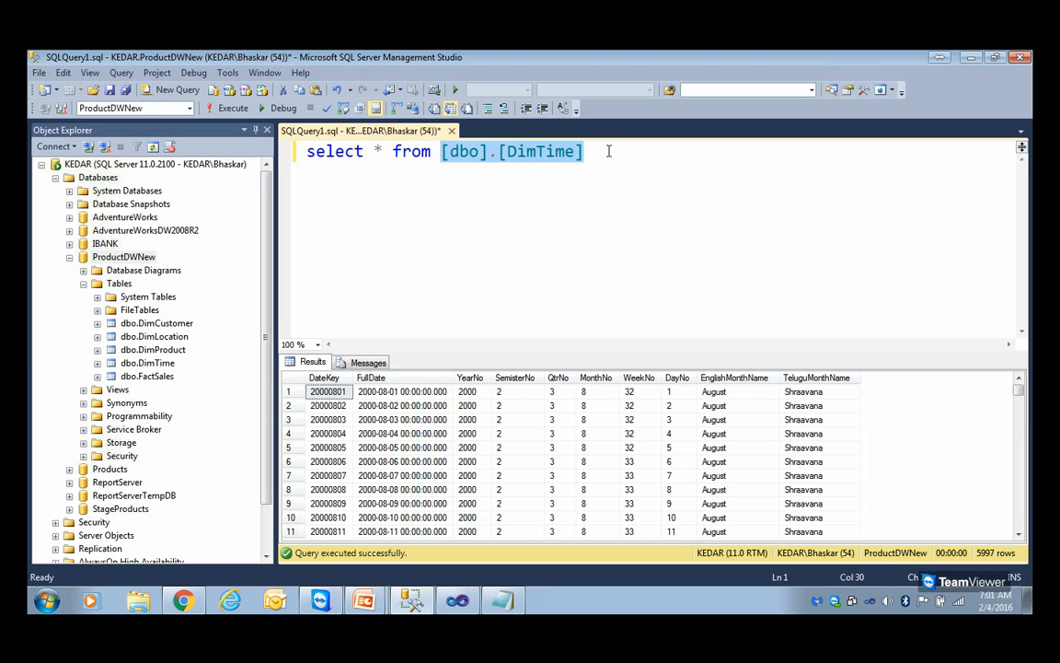
key(Delete)
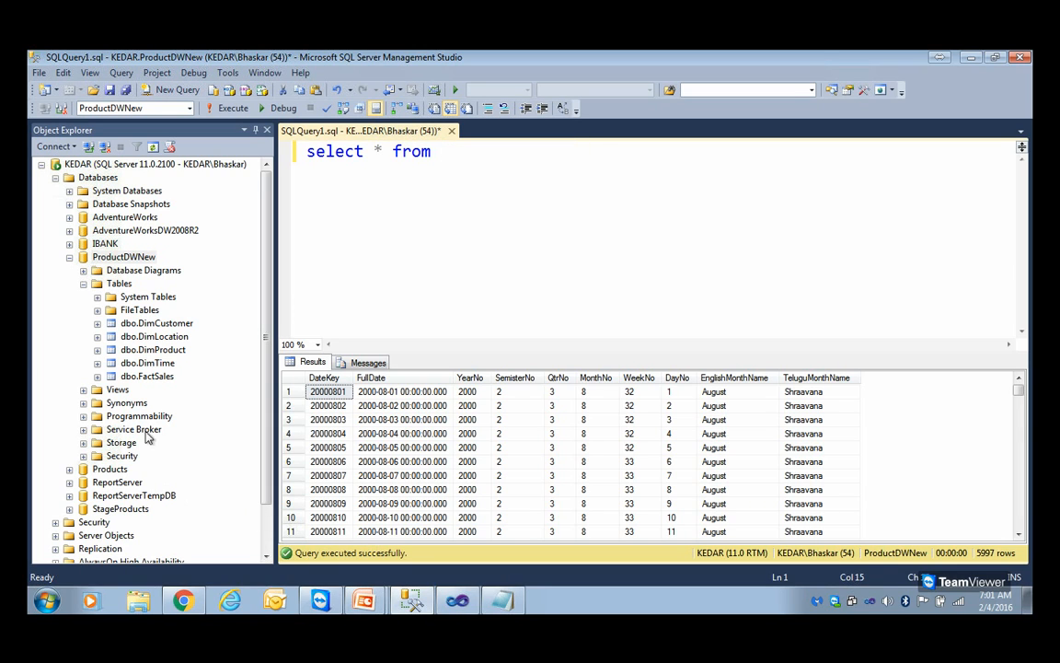
drag(147, 375, 511, 232)
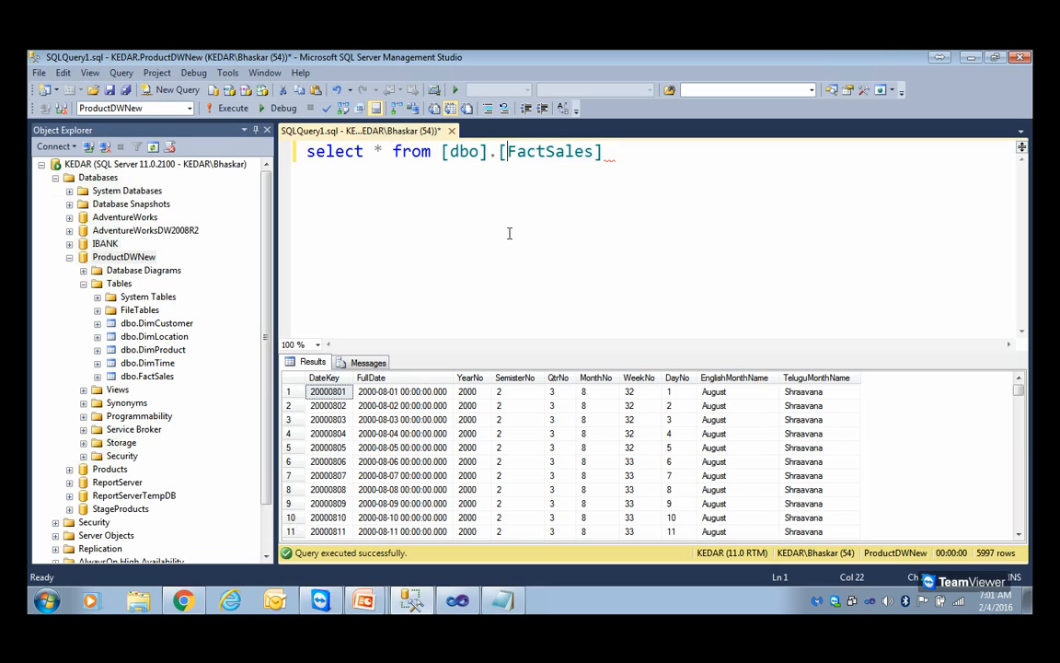
click(227, 108)
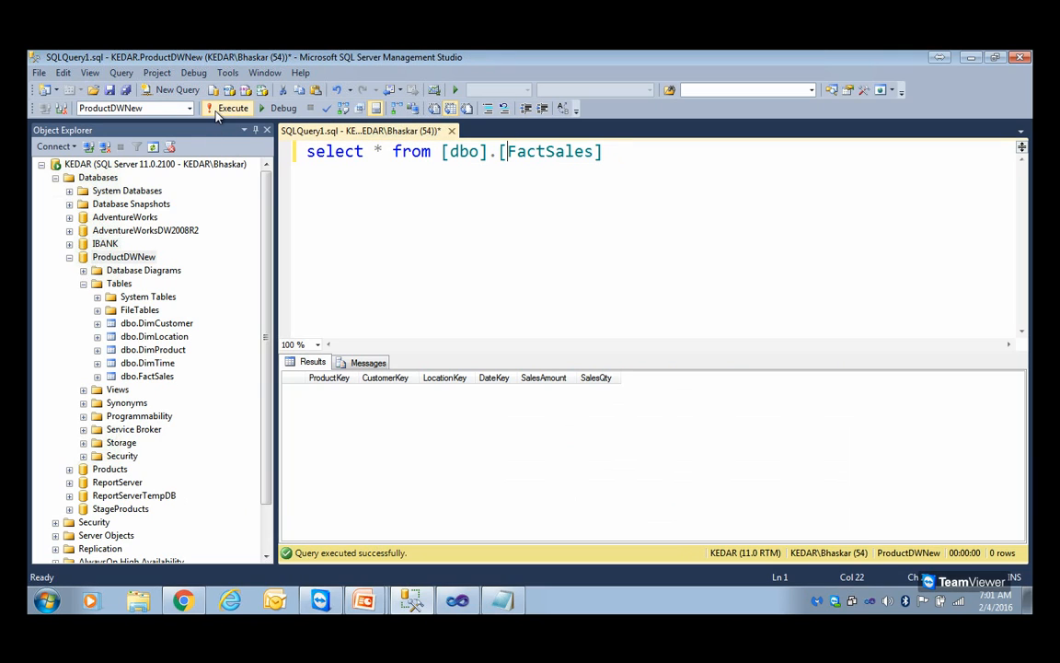
Collapse the Tables folder of ProductDWNew and select the whole FactSales query text
click(611, 151)
drag(611, 151, 304, 152)
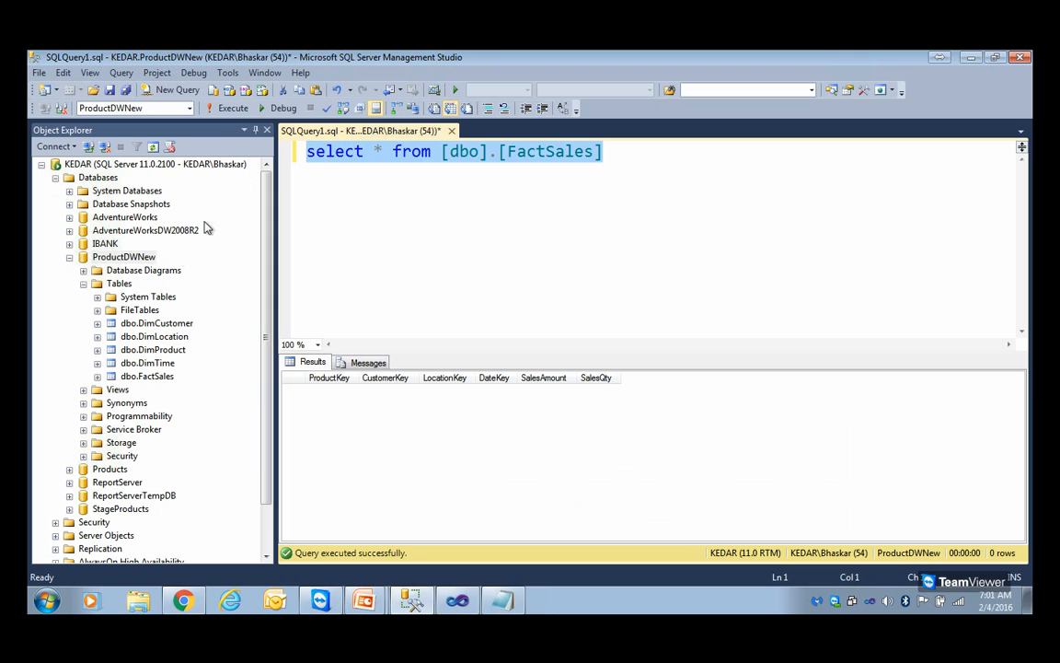
click(83, 284)
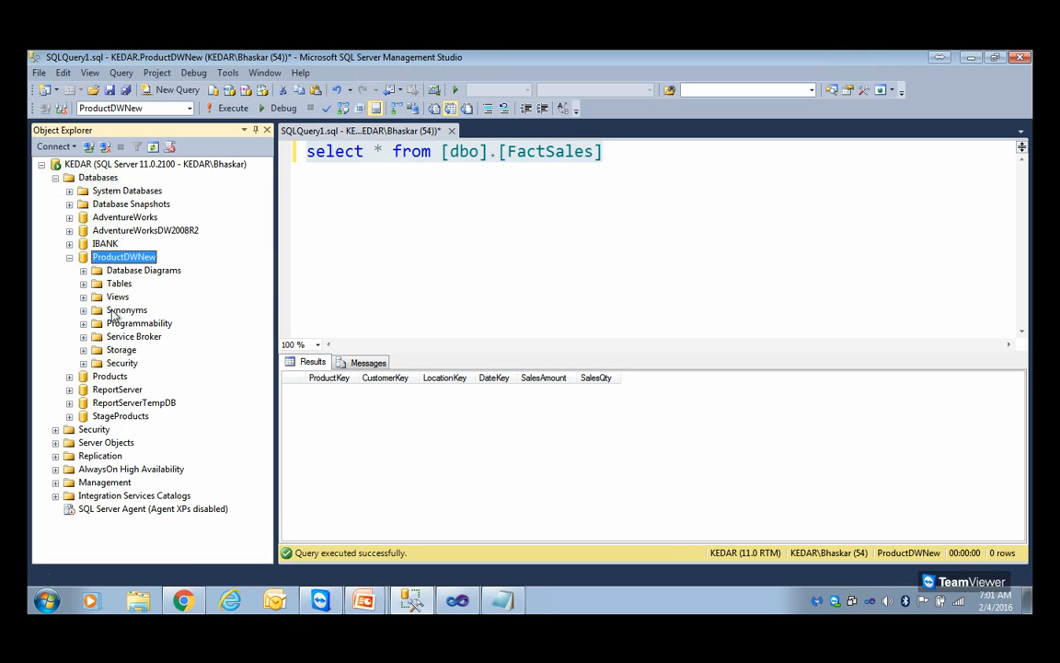
click(433, 237)
drag(634, 160, 210, 146)
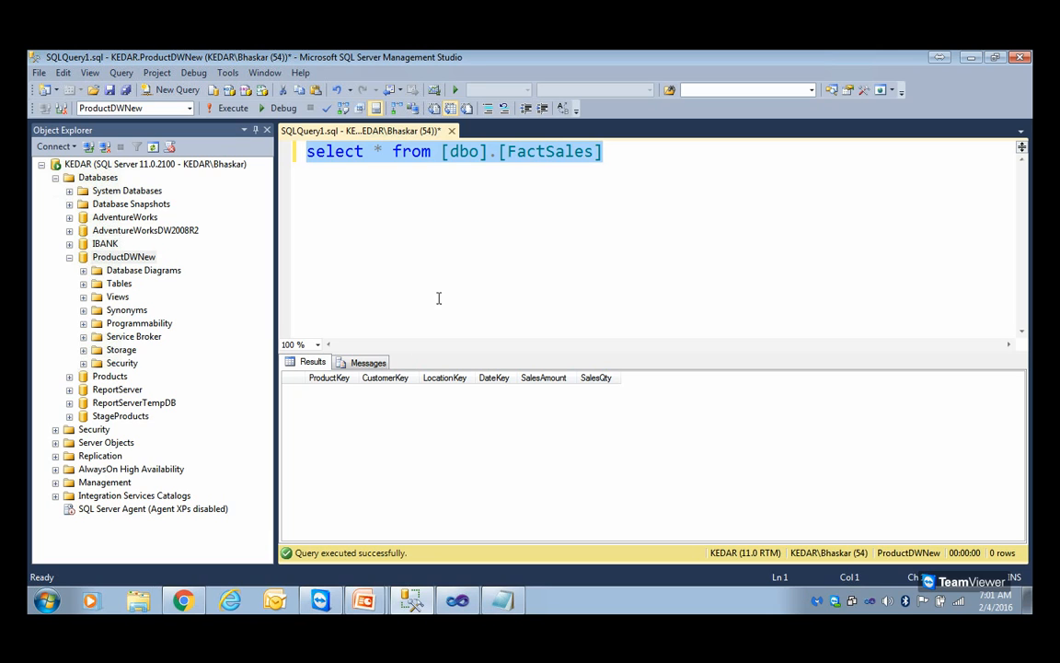
Switch to Visual Studio and process the SSASforSarala project's ProductsCubeDB database with the Process Full option in a maximized window
click(455, 604)
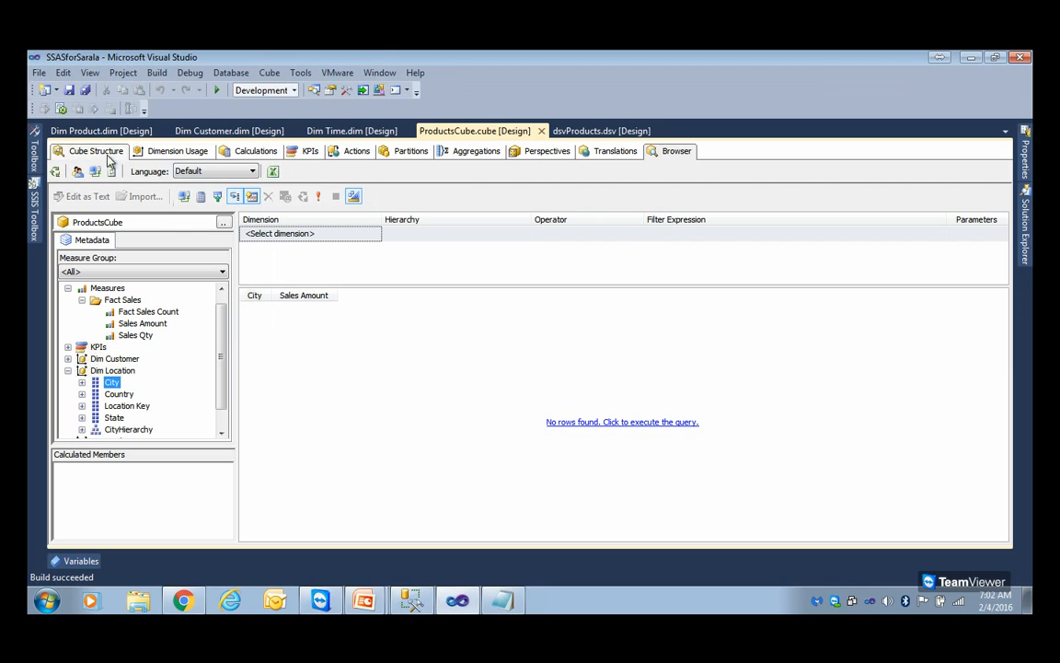
click(1024, 220)
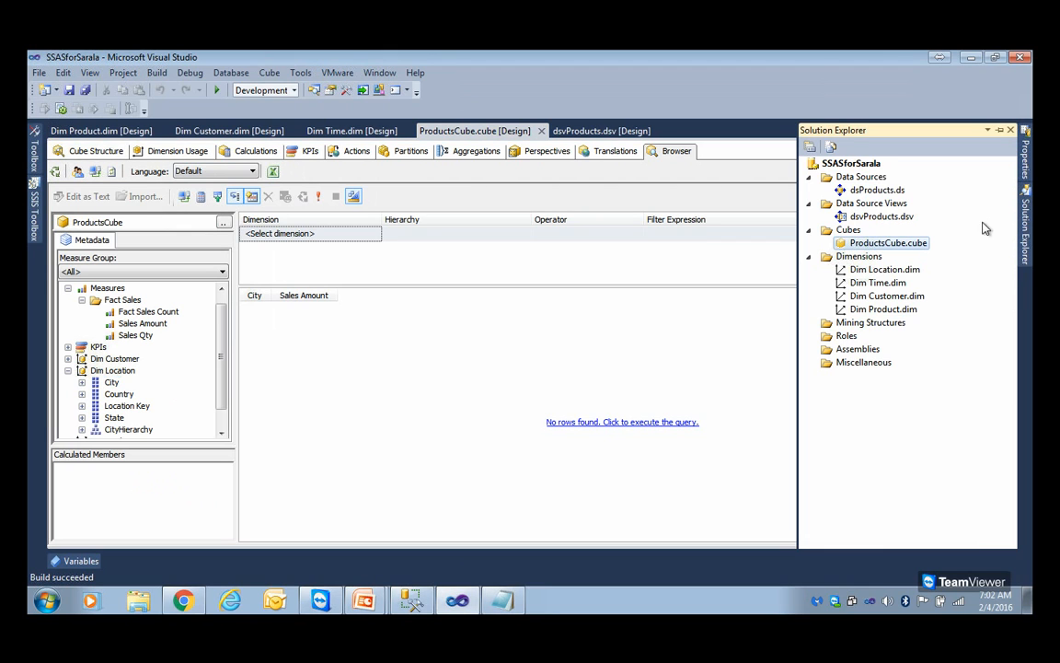
click(877, 165)
right_click(881, 171)
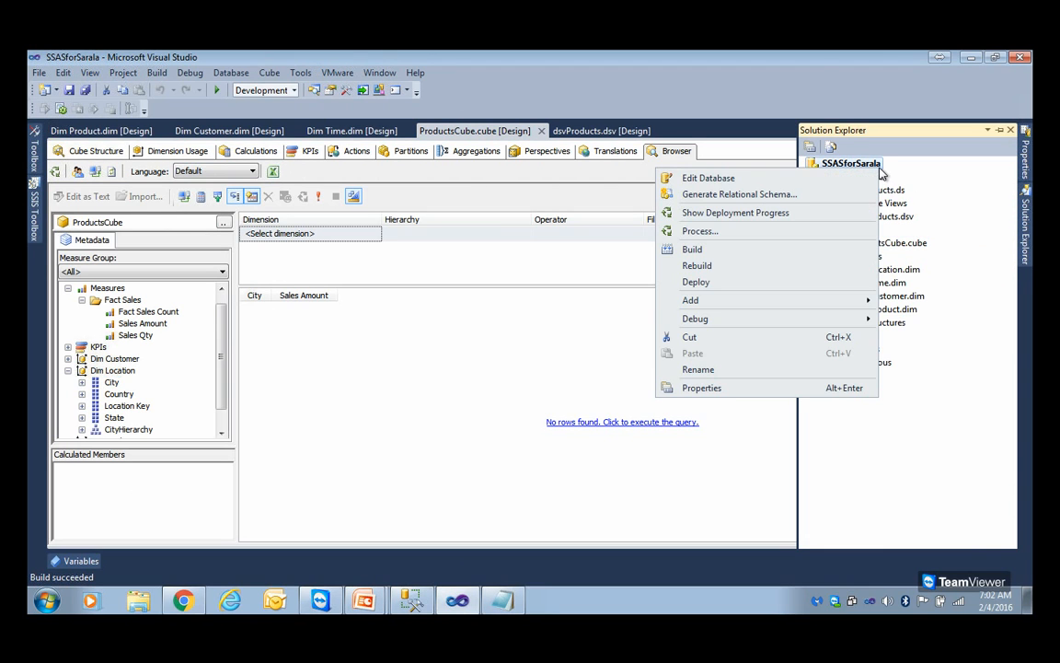
click(717, 237)
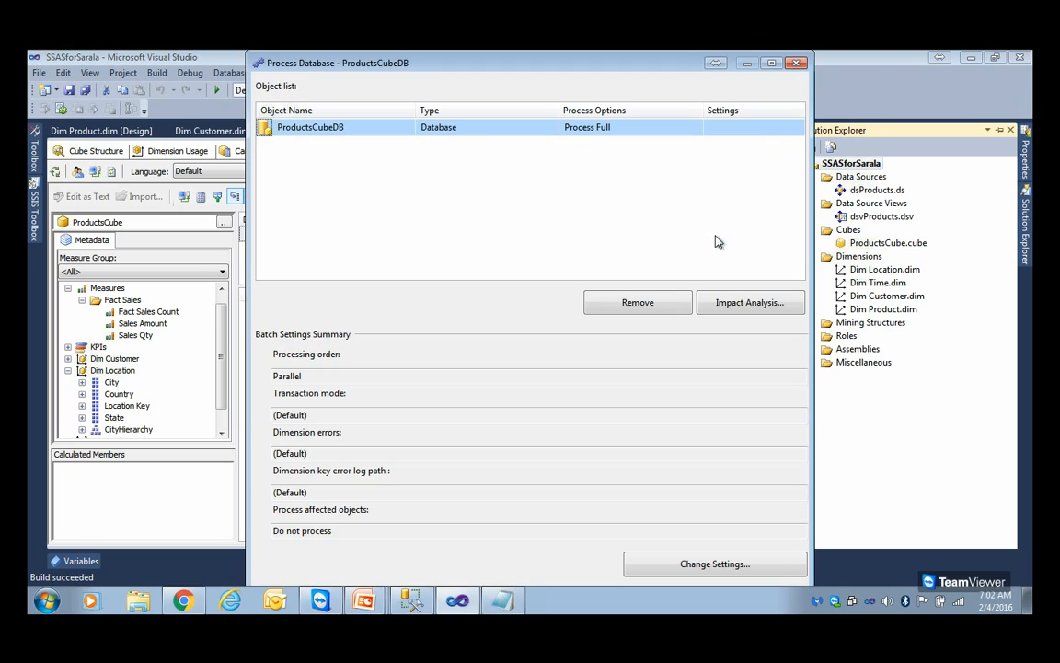
click(771, 65)
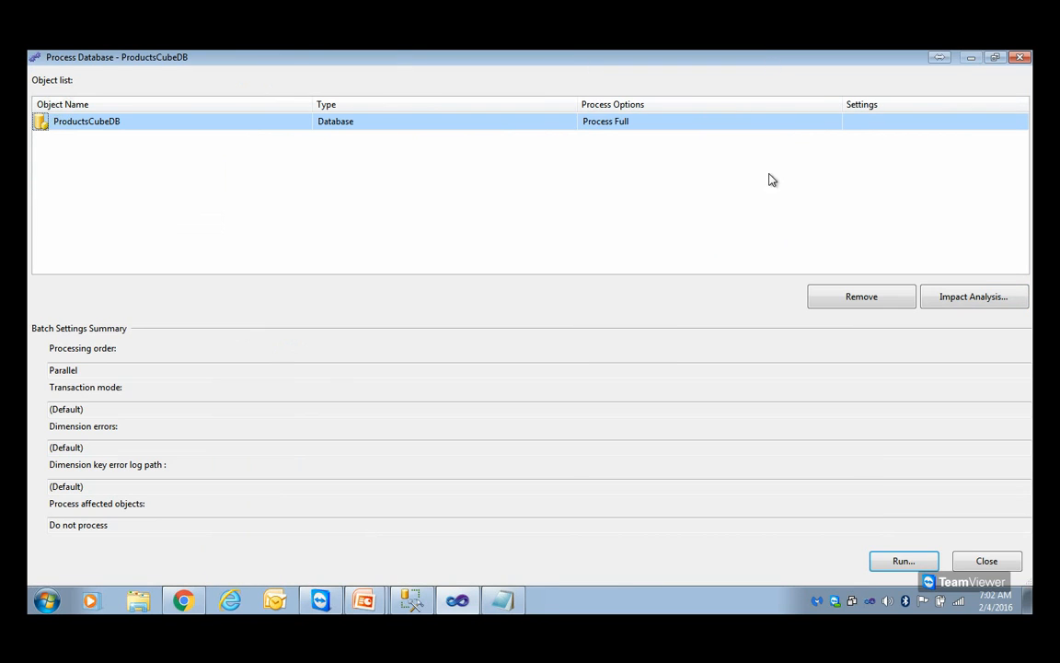
click(907, 563)
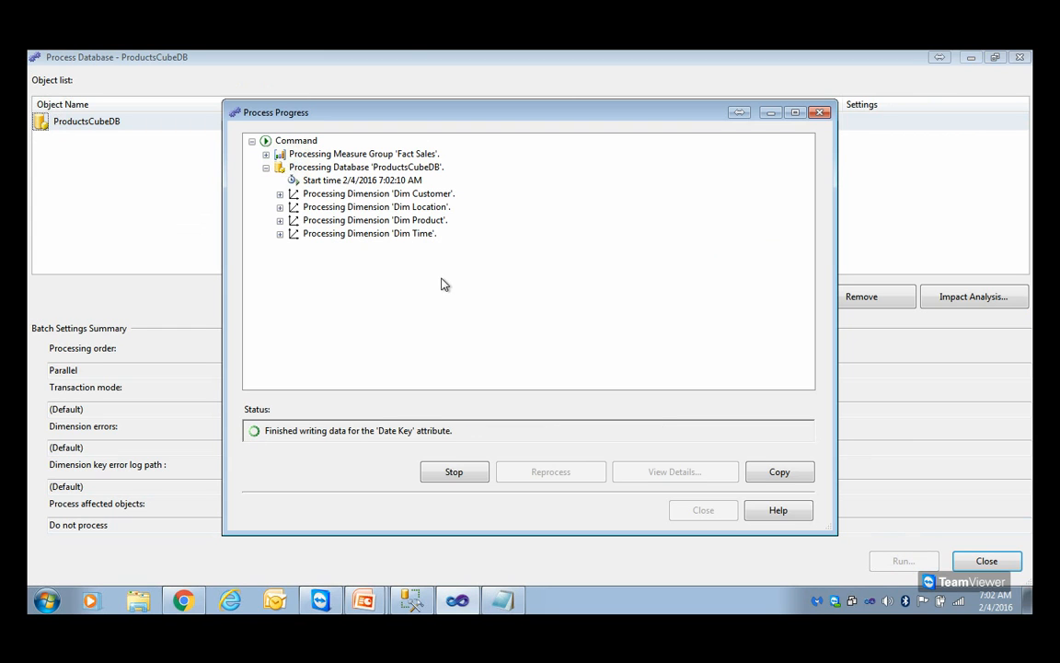
Review the login failure message and the OLAP service account name in Notepad, and return to the processing progress window
click(501, 600)
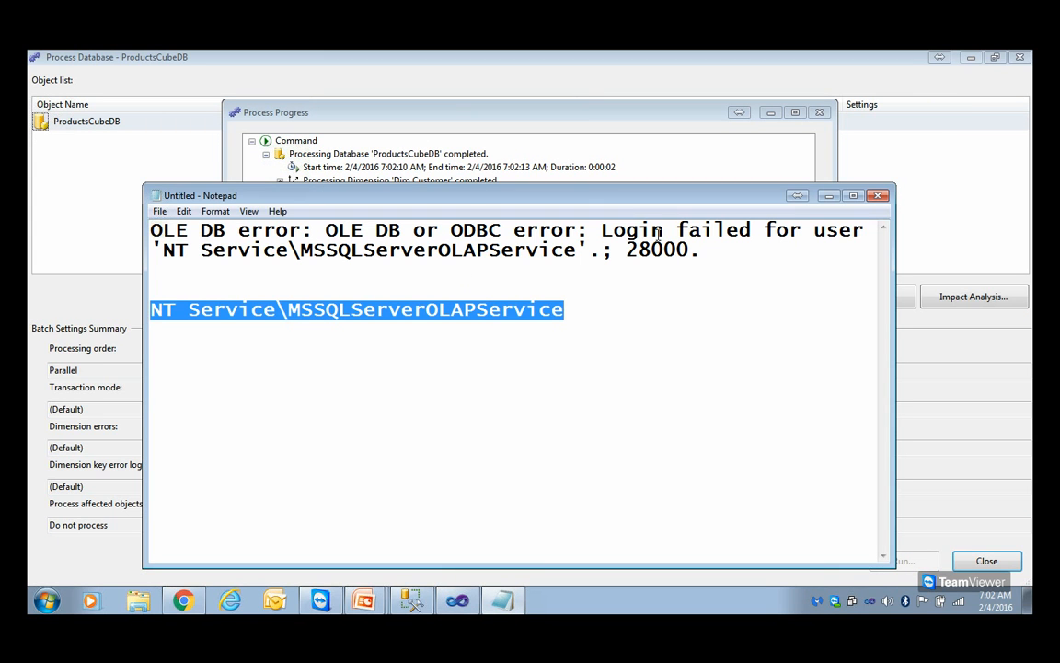
drag(603, 230, 415, 272)
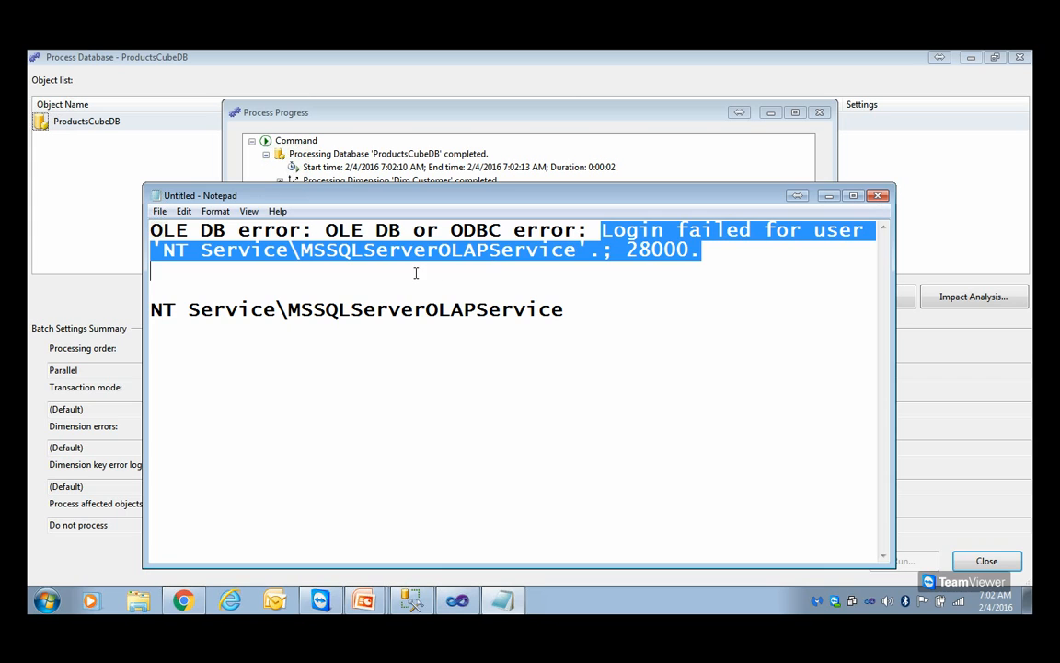
drag(575, 310, 138, 307)
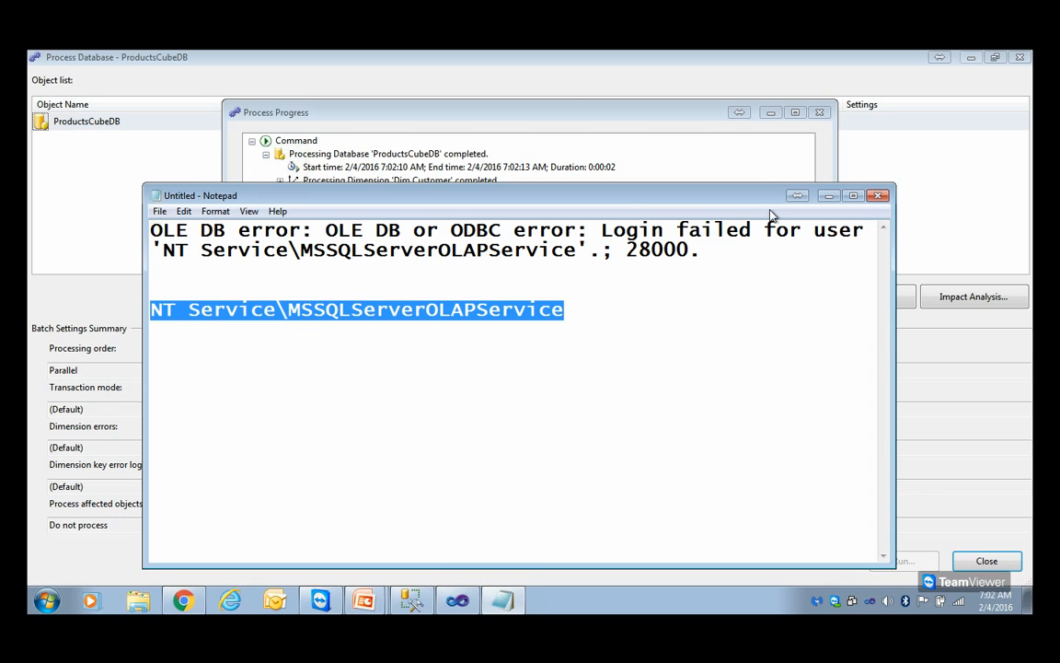
click(762, 157)
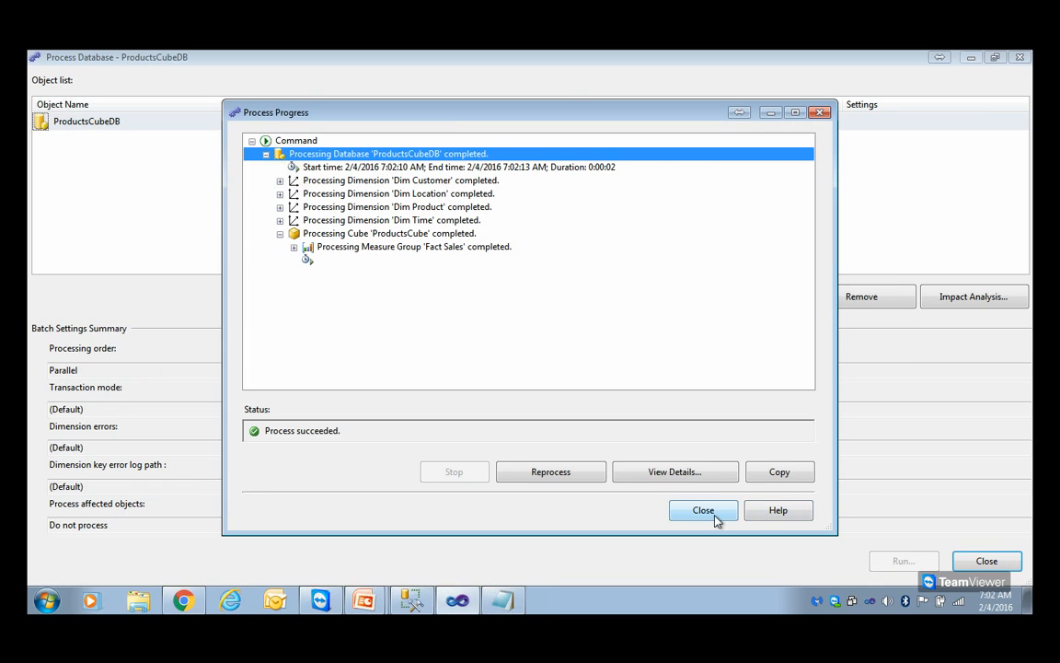
Switch to the 04 BI - SSAS PowerPoint slide show and request to end the TeamViewer meeting
click(368, 603)
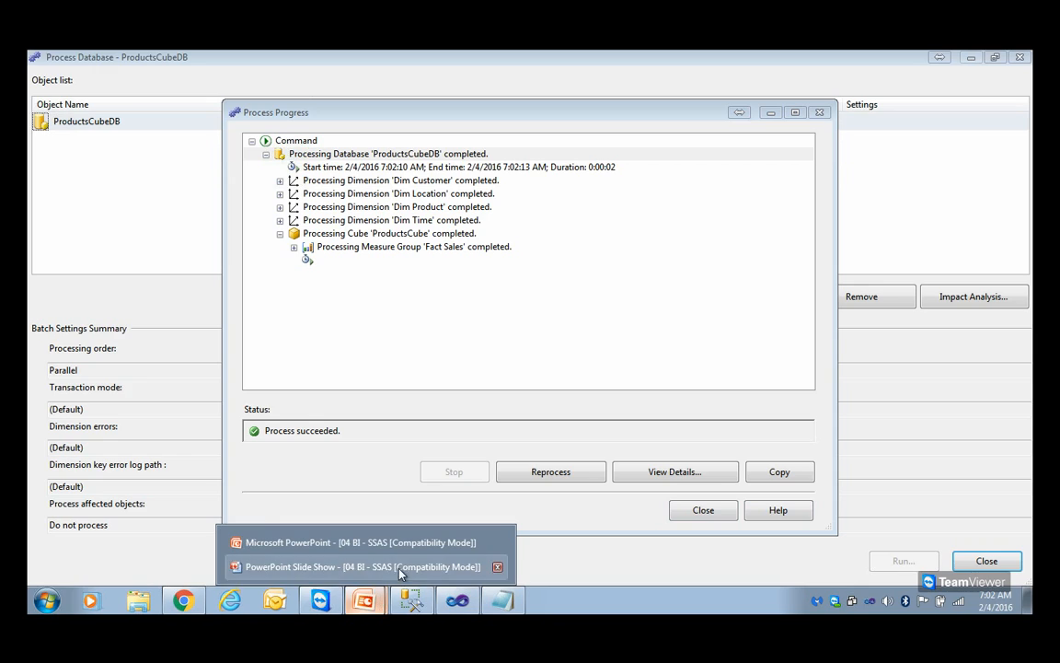
click(397, 569)
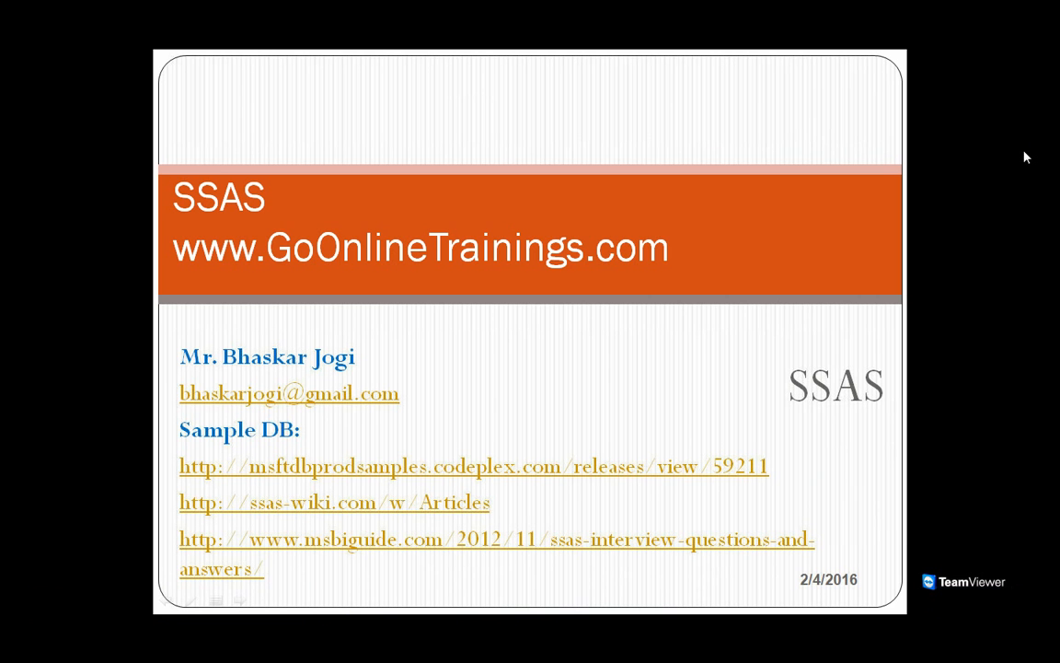
click(979, 90)
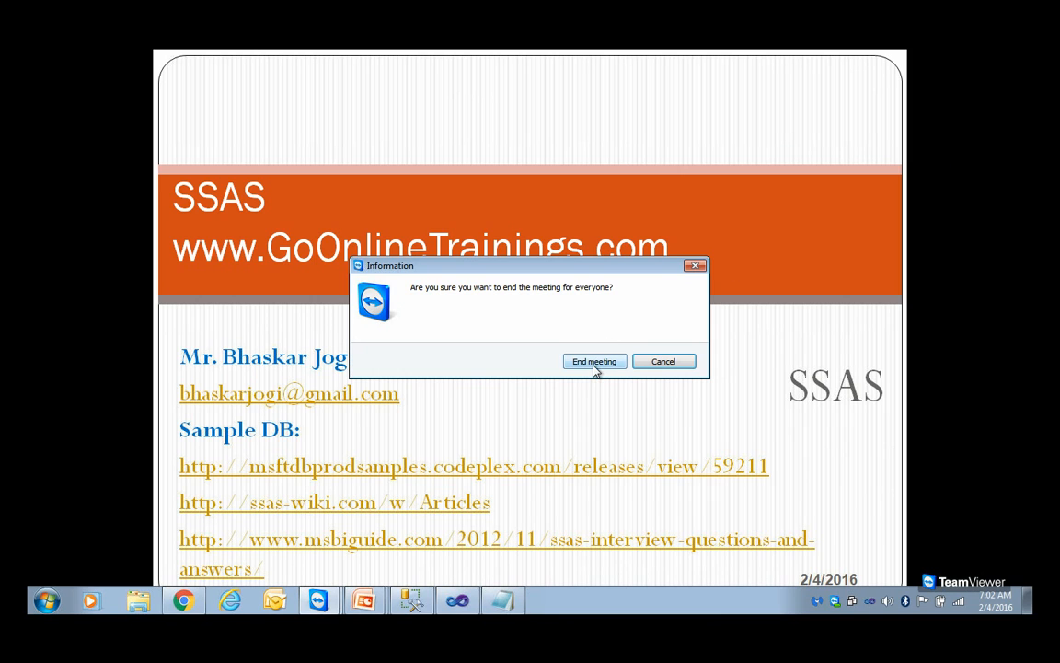